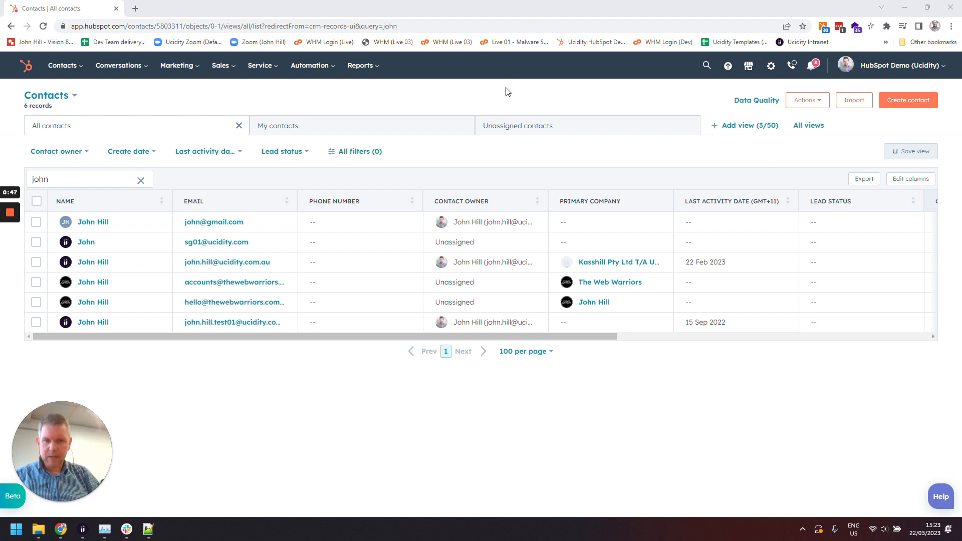
left_click(36, 224)
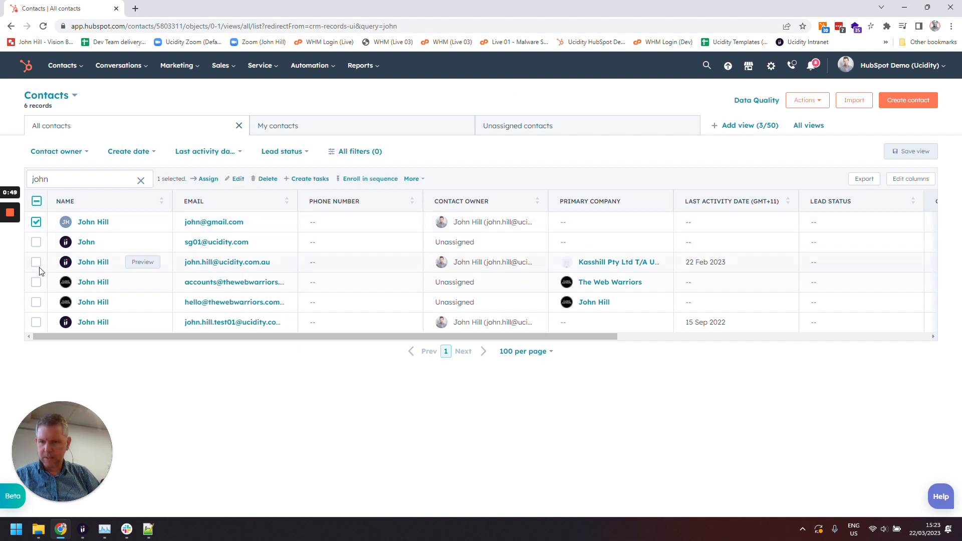
left_click(36, 262)
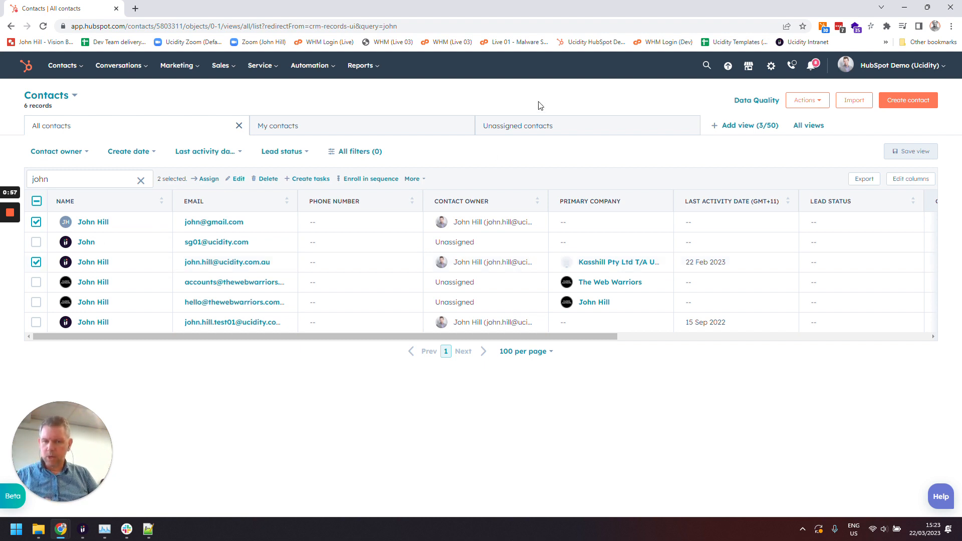
left_click(36, 262)
left_click(36, 222)
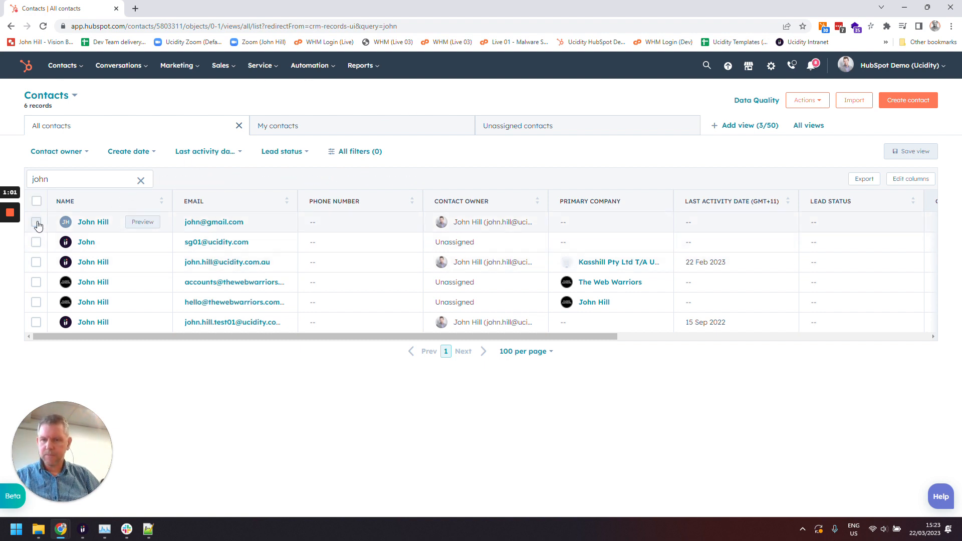
Open the duplicate contact with the company email address in a new tab and start a merge from its actions
right_click(93, 266)
left_click(113, 272)
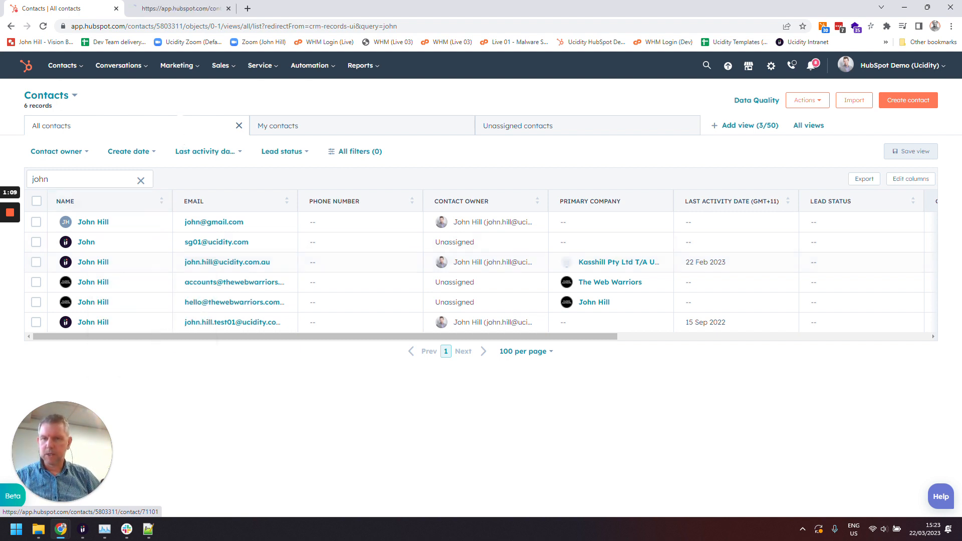
left_click(182, 11)
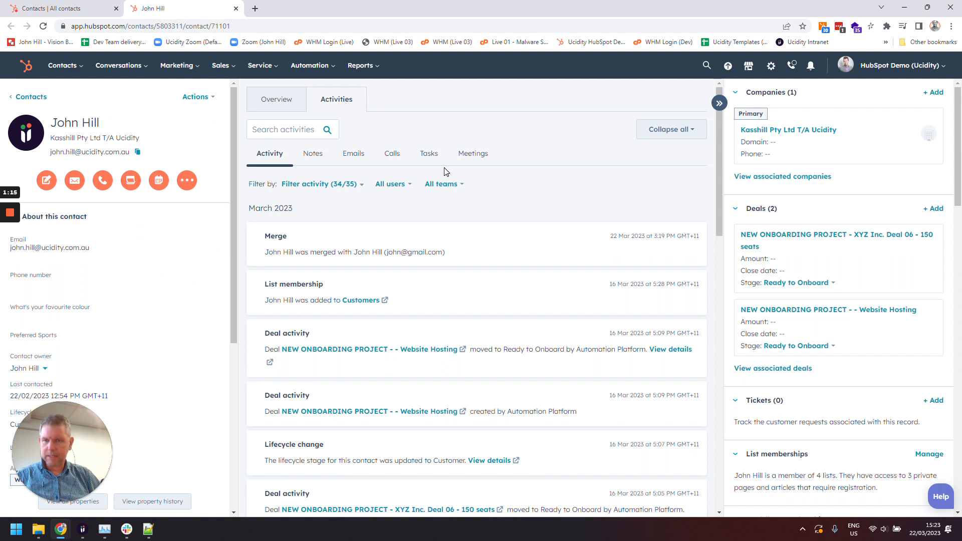
left_click(197, 98)
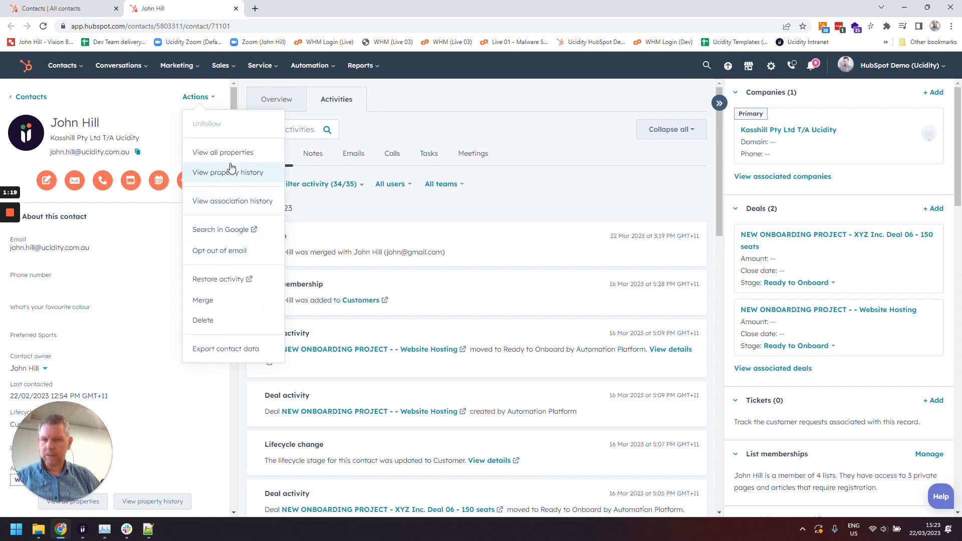
left_click(197, 302)
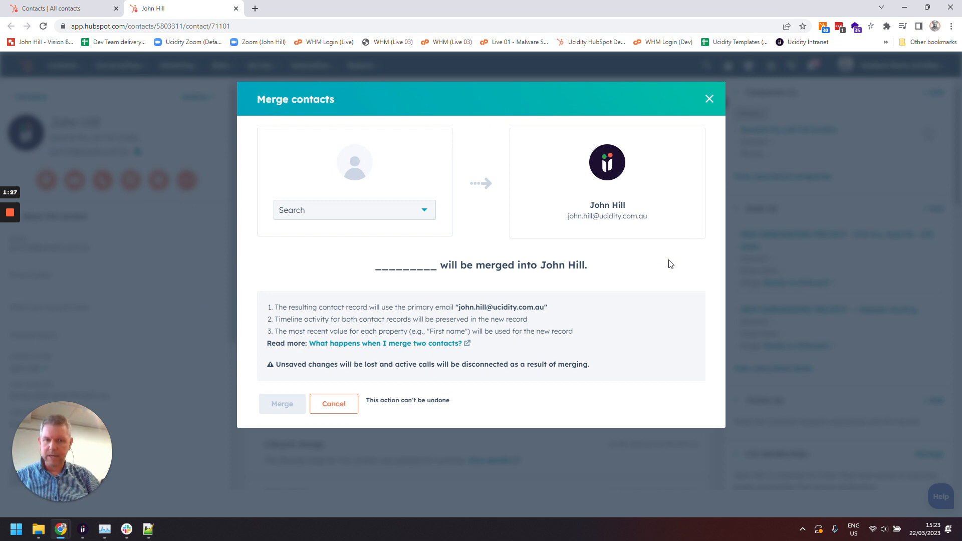
left_click(14, 254)
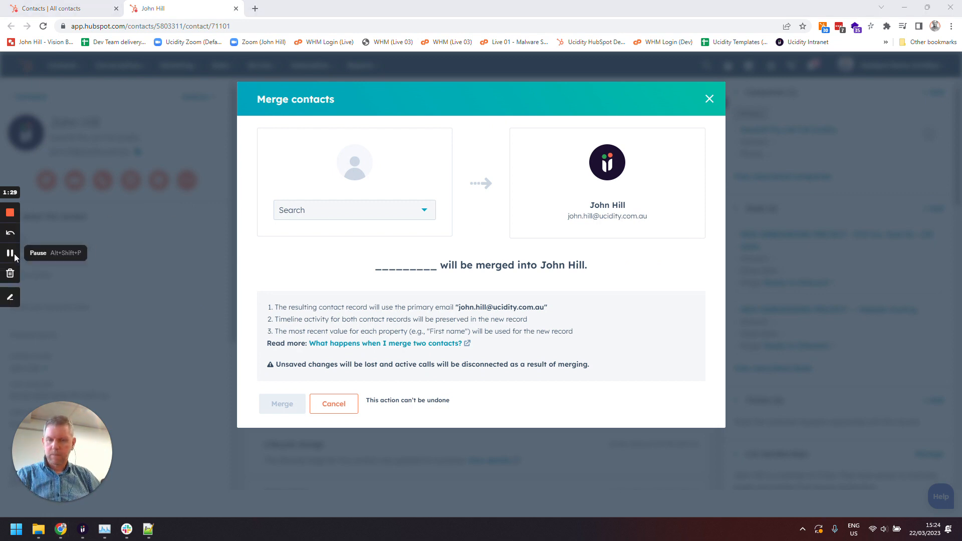
left_click(14, 253)
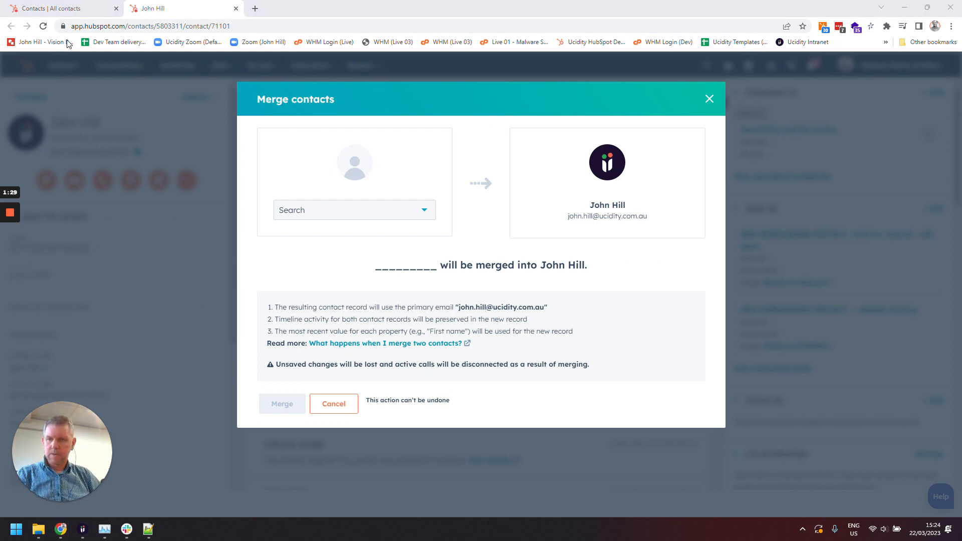
Open the duplicate contact with the Gmail address in another tab to review it, returning to the merge dialog
left_click(63, 11)
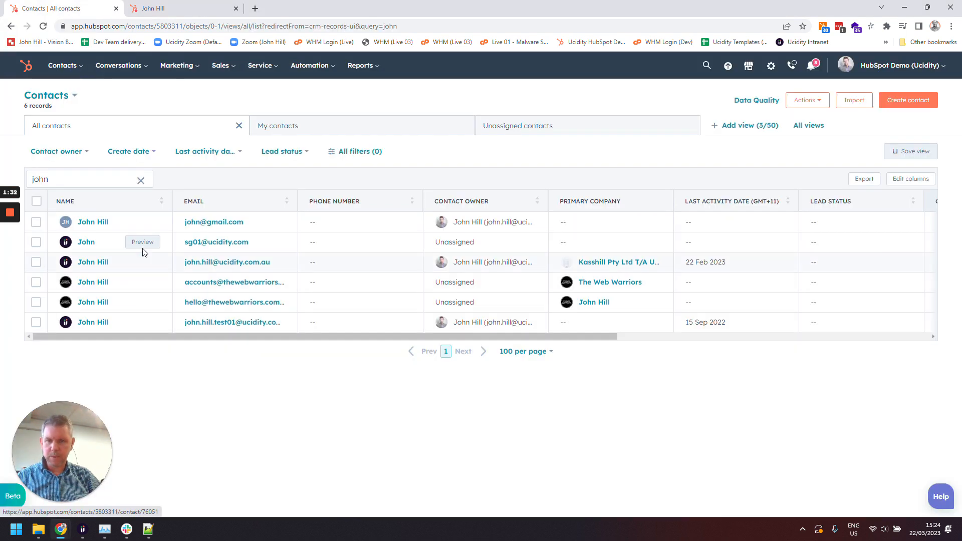
right_click(97, 227)
left_click(131, 234)
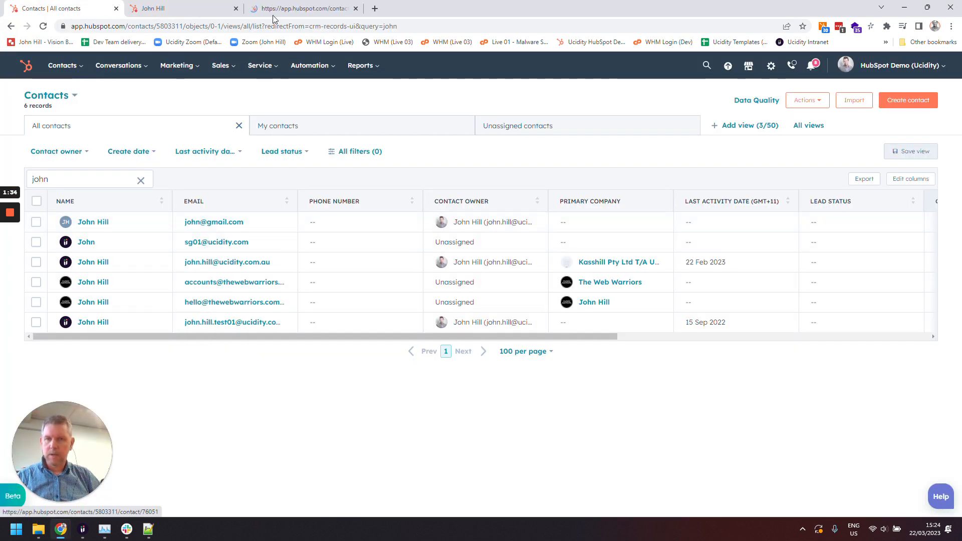
left_click(289, 5)
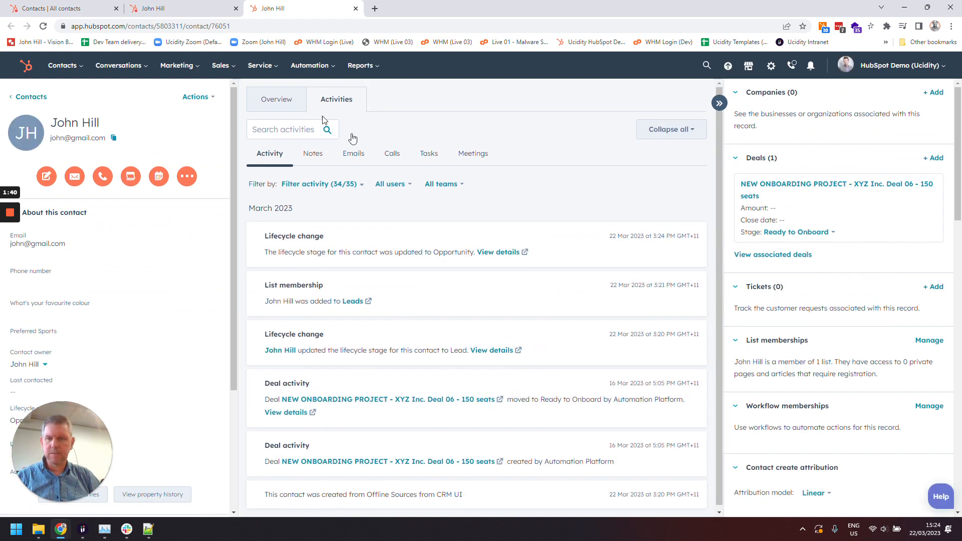
left_click(184, 13)
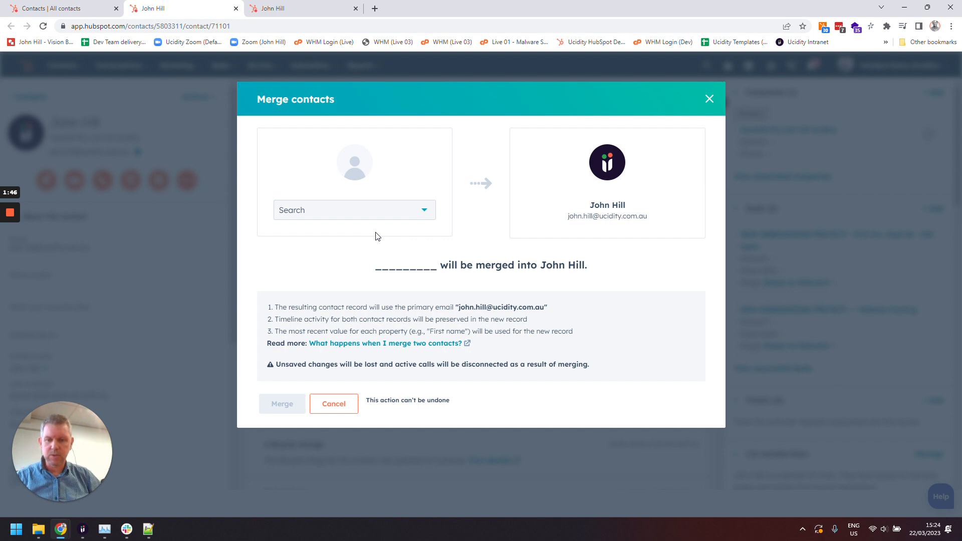
Choose the Gmail duplicate contact in the merge search and merge it into the current contact
left_click(382, 215)
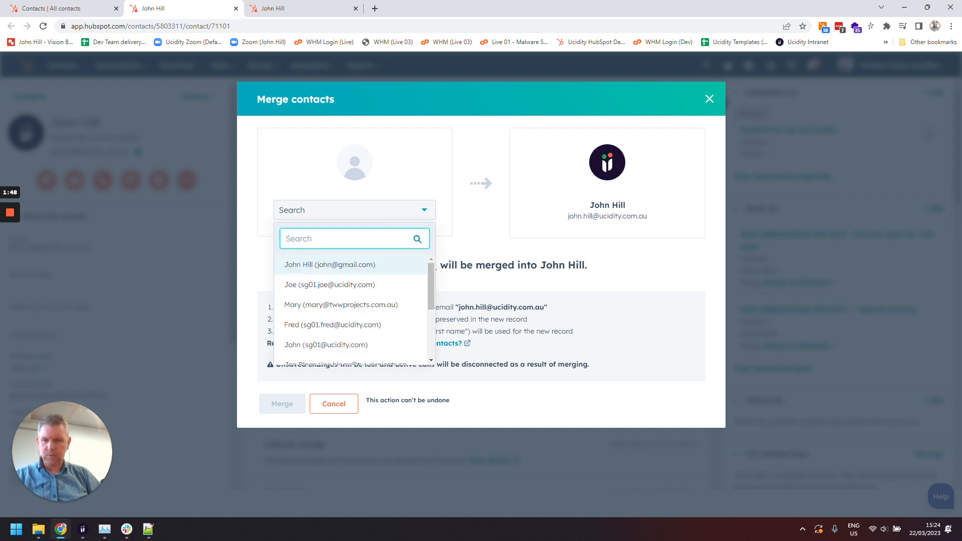
left_click(357, 266)
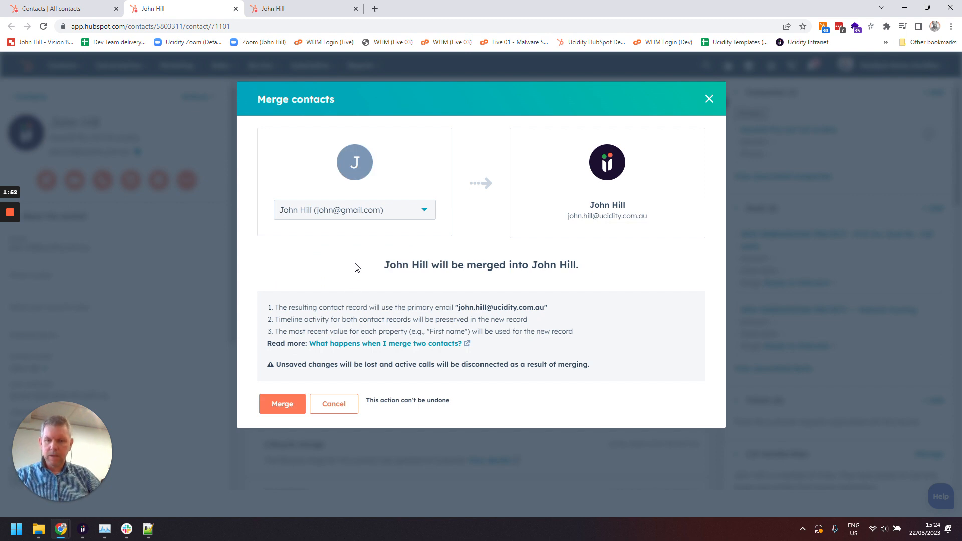
left_click(281, 404)
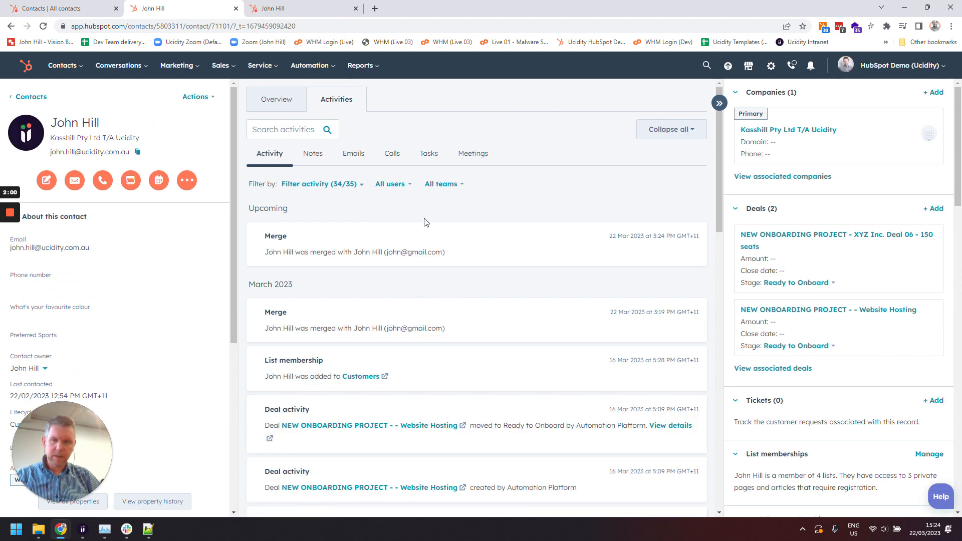
Reload the merged contact and review its primary and additional email addresses
left_click(42, 29)
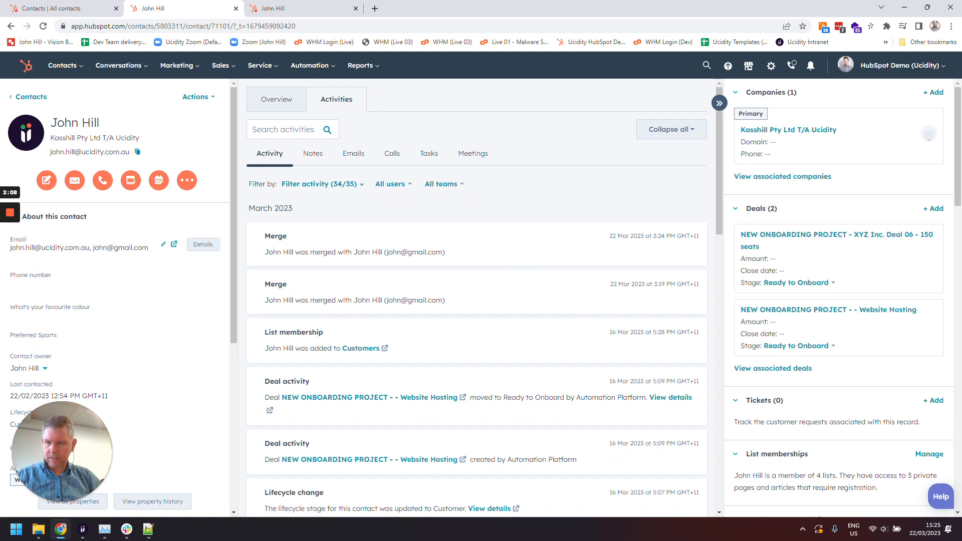
left_click(163, 246)
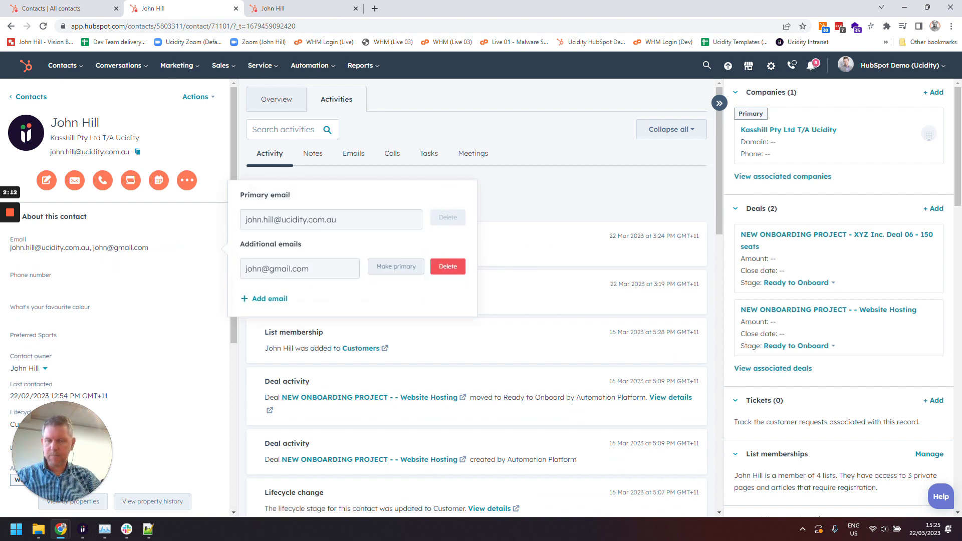
left_click(338, 221)
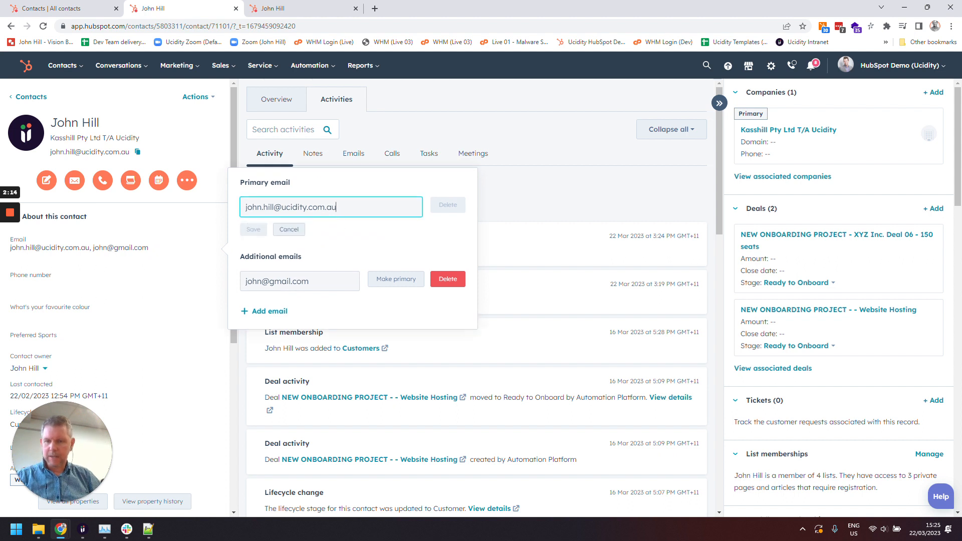
left_click(319, 281)
left_click_drag(312, 268, 244, 269)
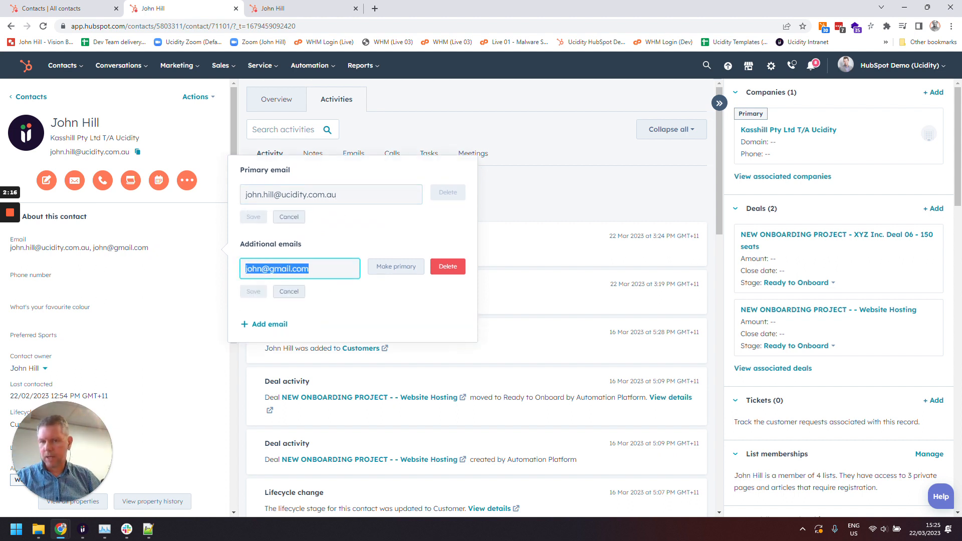
left_click(351, 237)
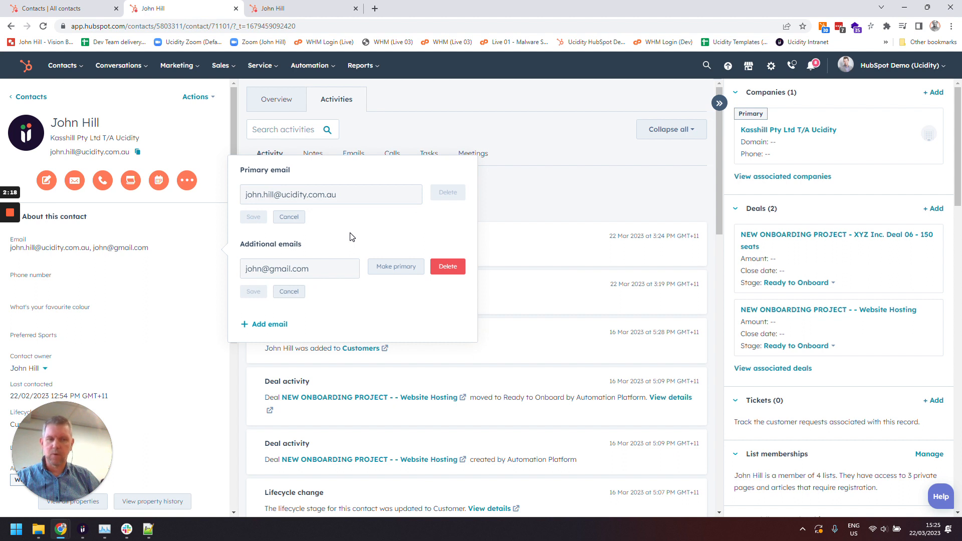
left_click(294, 296)
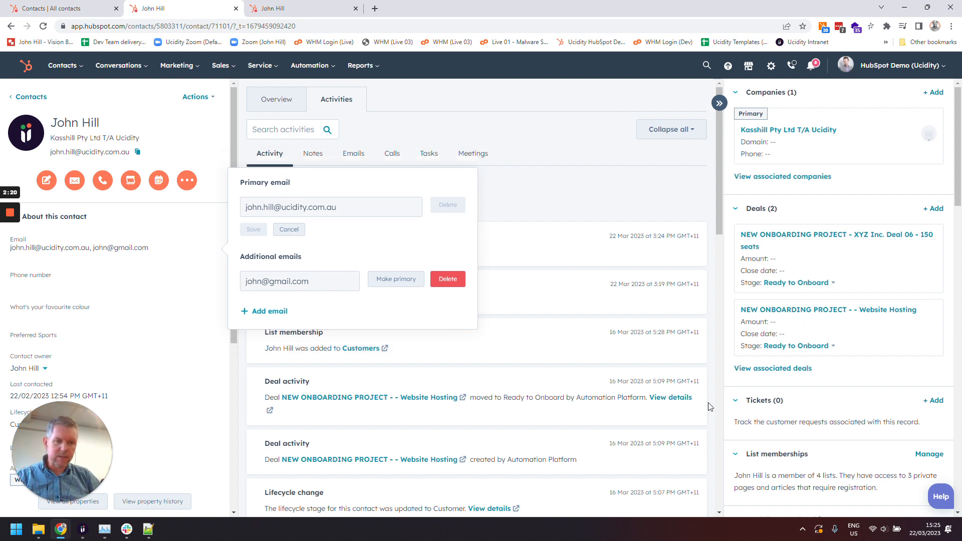
Review the merged contact's associated deals and scroll through its activity timeline
left_click(795, 372)
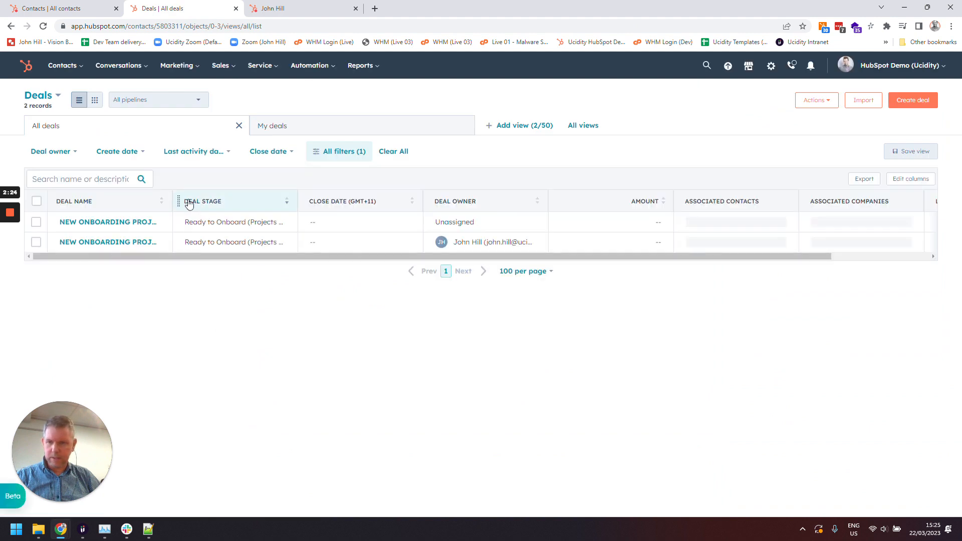
left_click(10, 26)
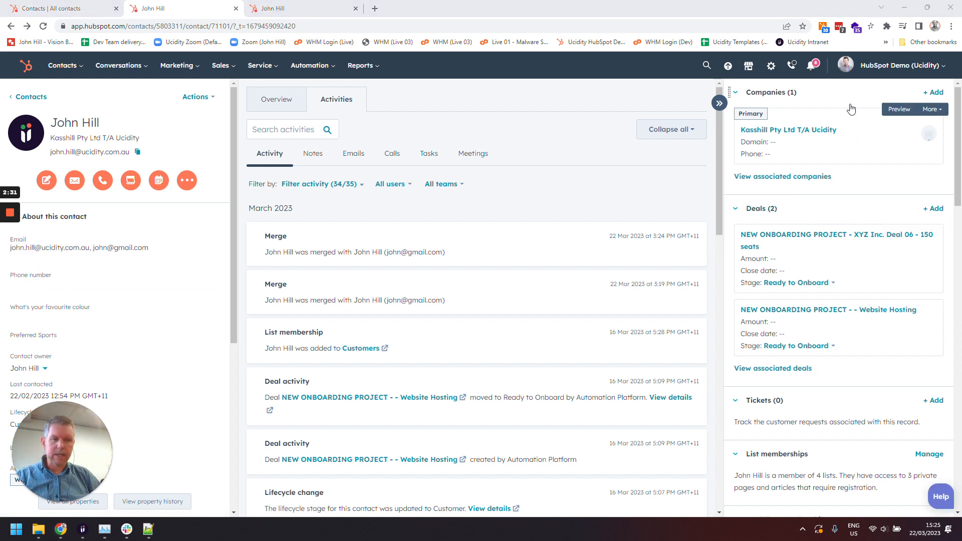
scroll(548, 331, "down", 15)
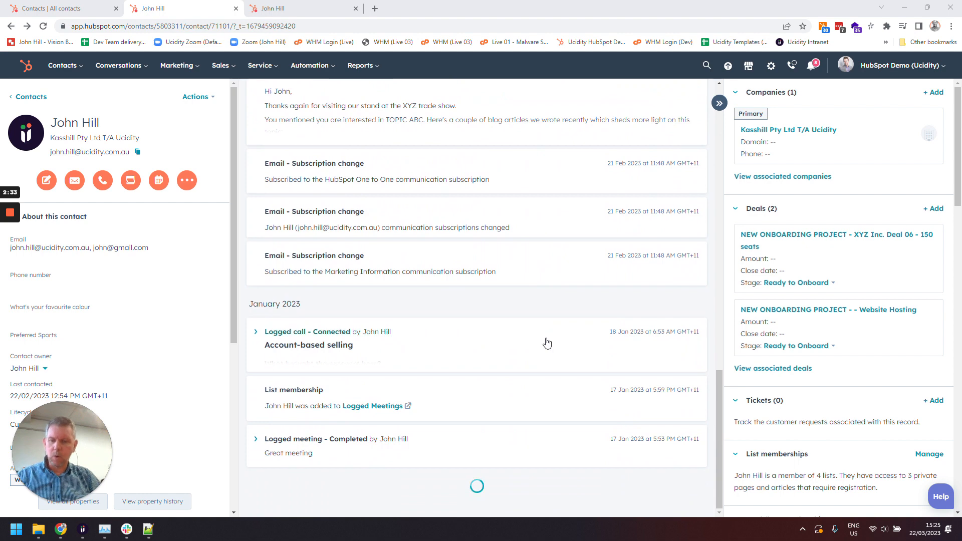
scroll(549, 344, "down", 15)
scroll(552, 345, "up", 20)
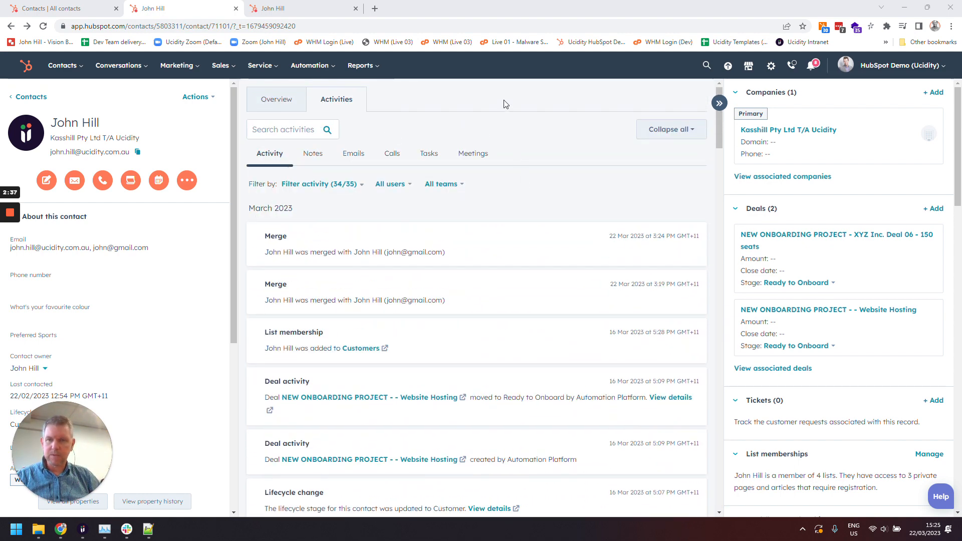
Close the extra contact tab and scroll through the merged contact's properties
left_click(356, 8)
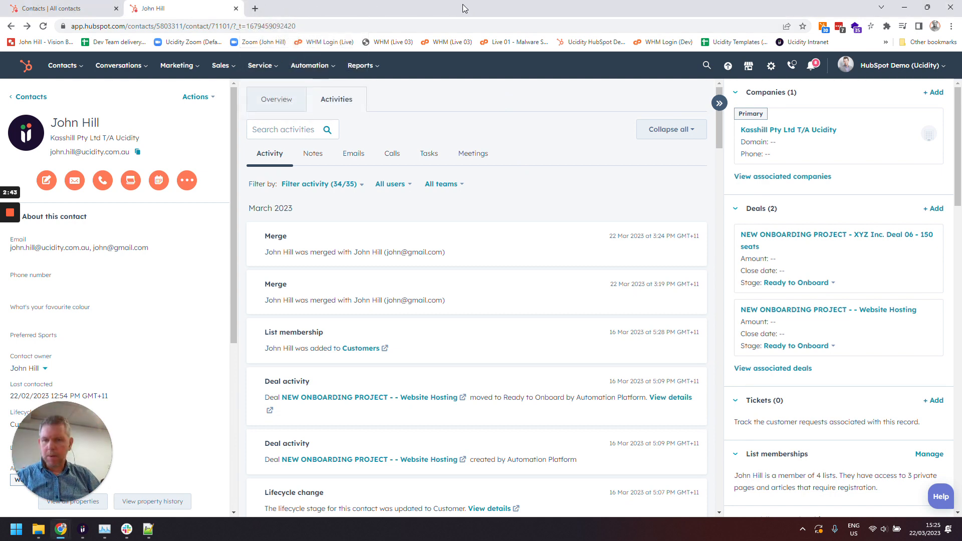
scroll(189, 283, "down", 5)
scroll(190, 286, "up", 4)
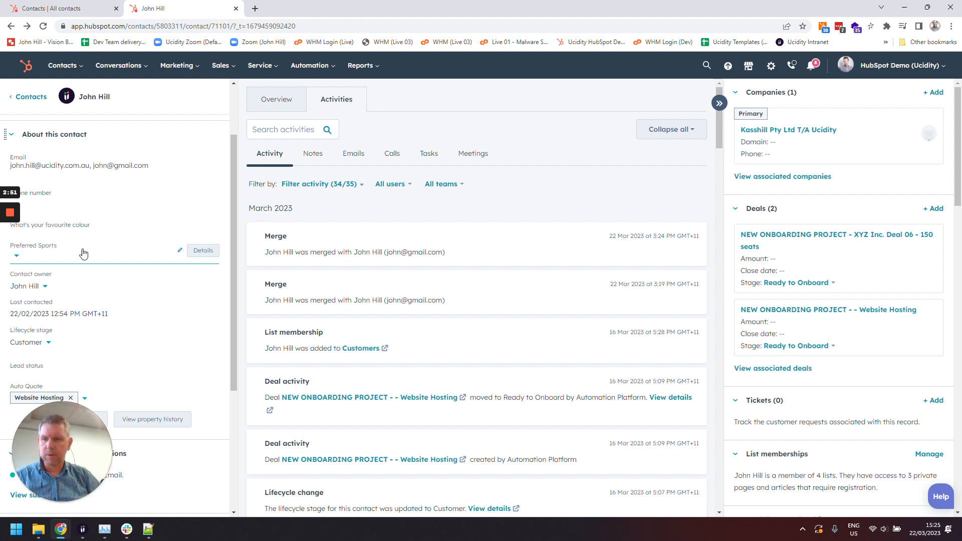
scroll(76, 249, "up", 2)
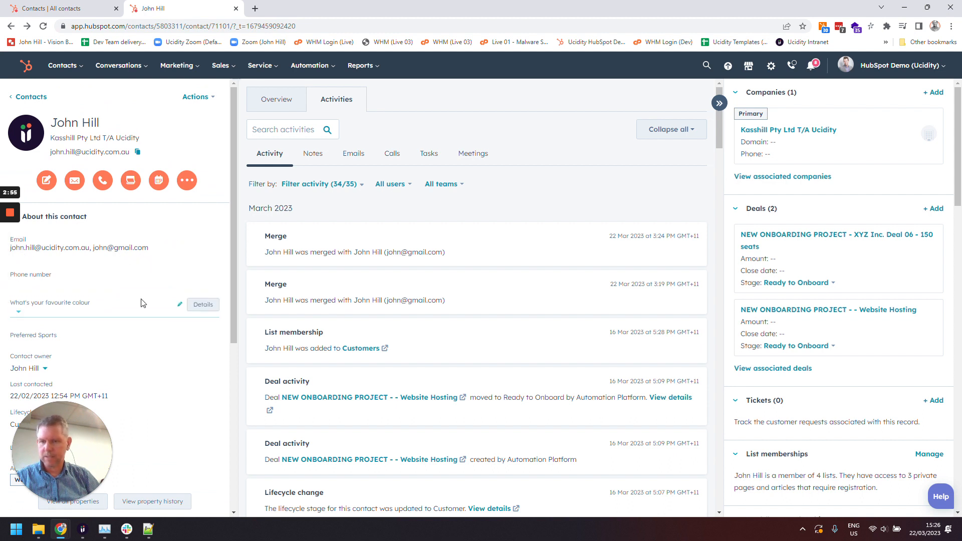
scroll(141, 302, "down", 3)
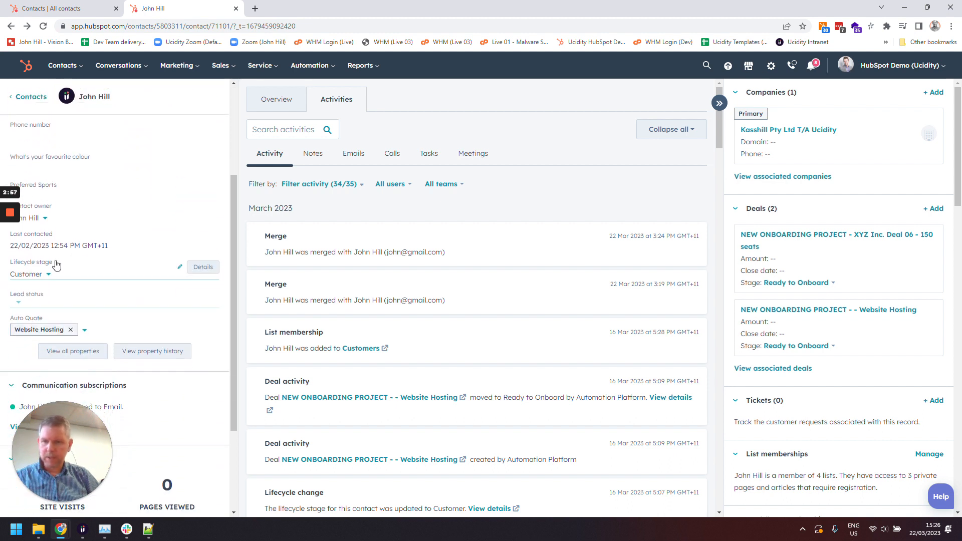
scroll(165, 353, "down", 3)
scroll(179, 361, "up", 5)
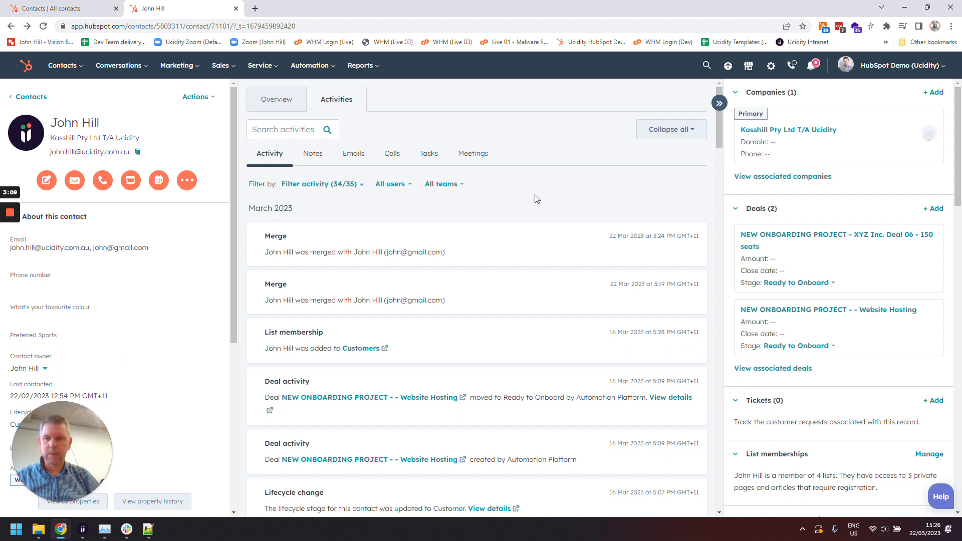
left_click(236, 9)
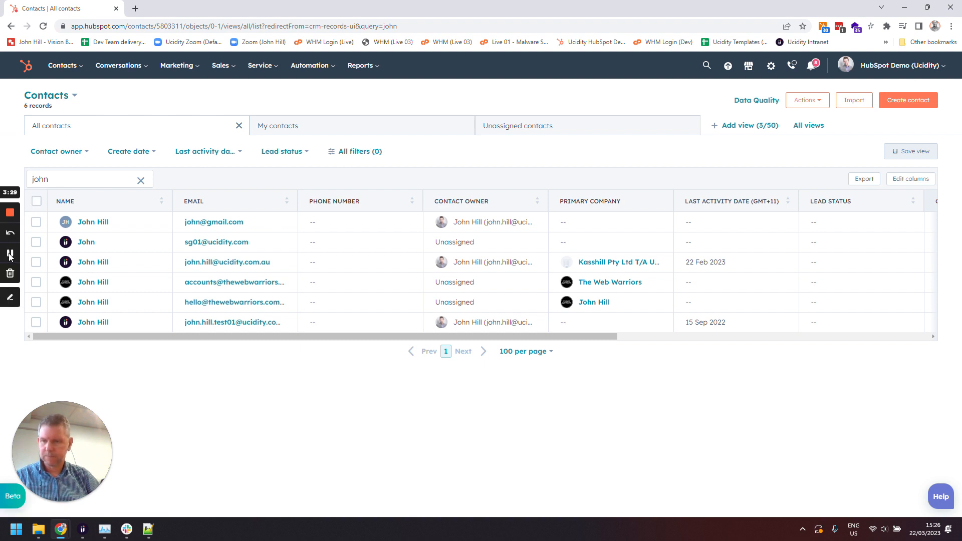
right_click(97, 263)
left_click(115, 273)
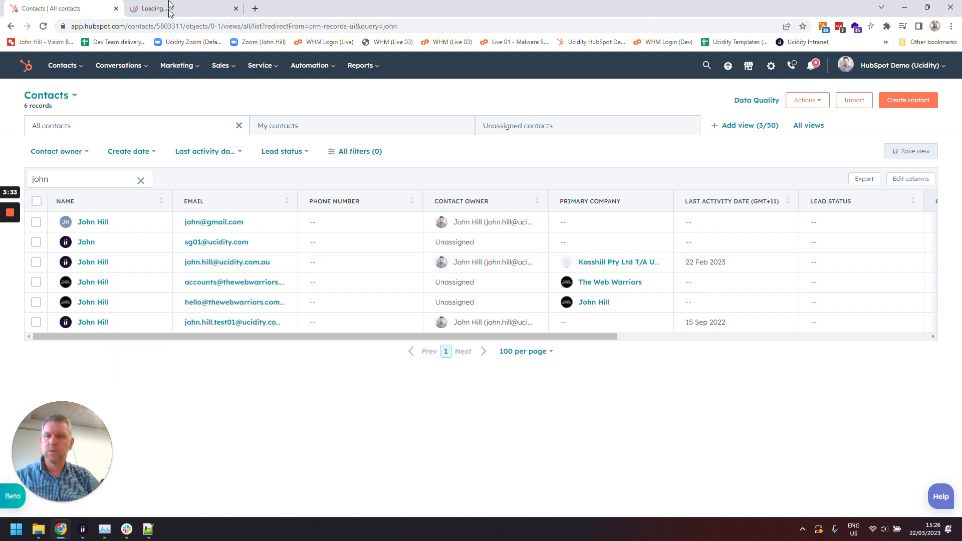
left_click(175, 6)
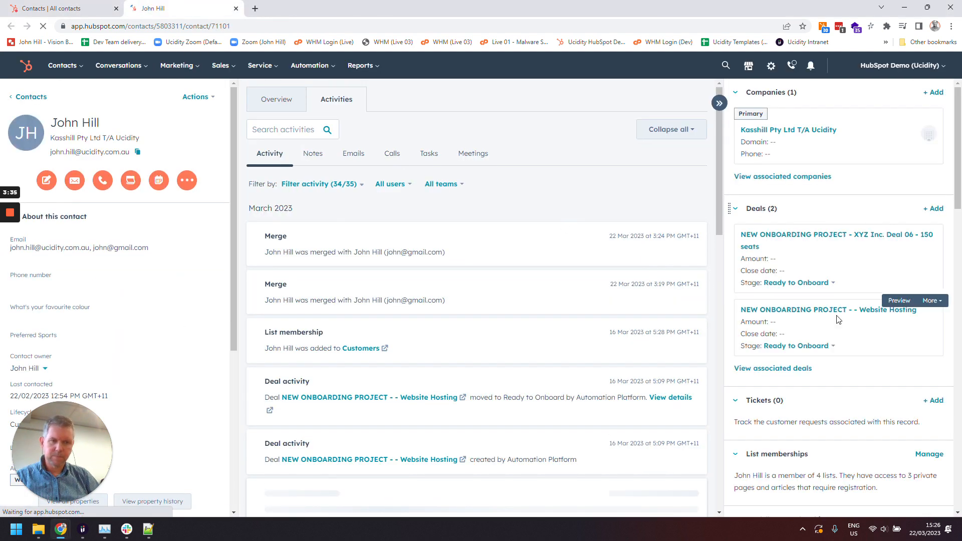
left_click(936, 209)
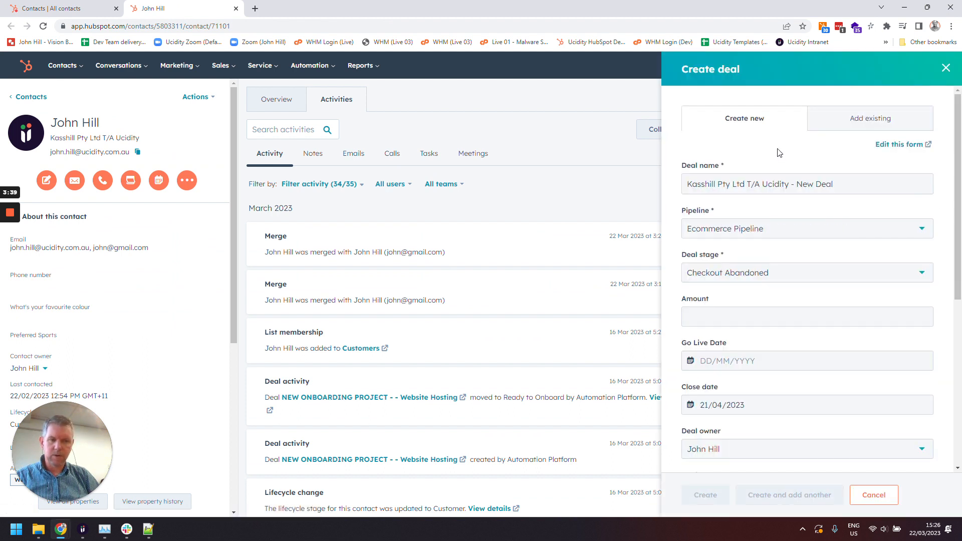
left_click_drag(796, 185, 835, 185)
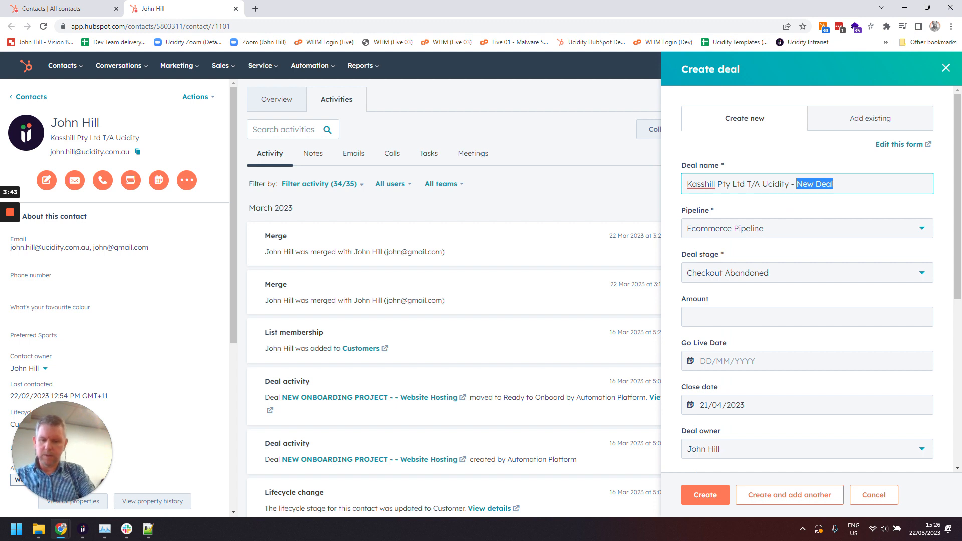
type("Merging")
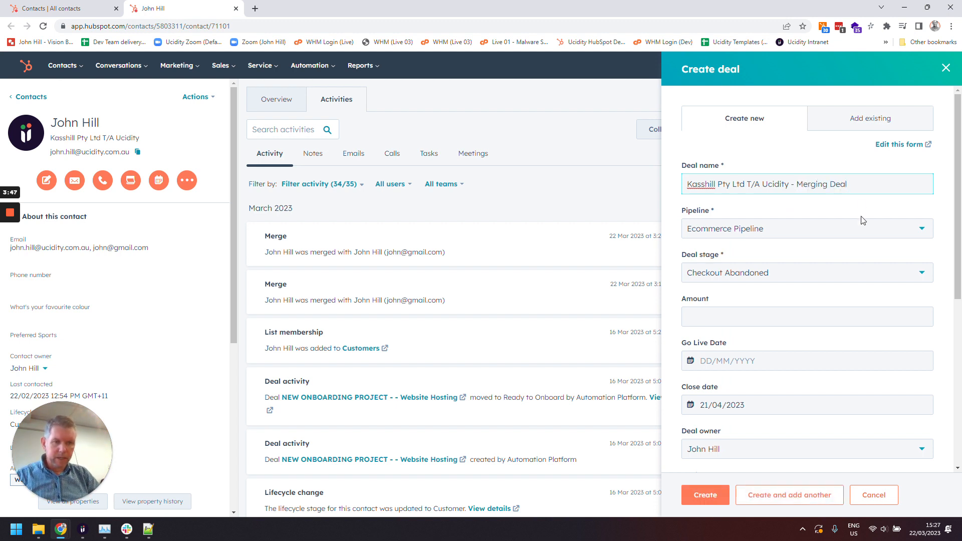
left_click(855, 228)
left_click(737, 305)
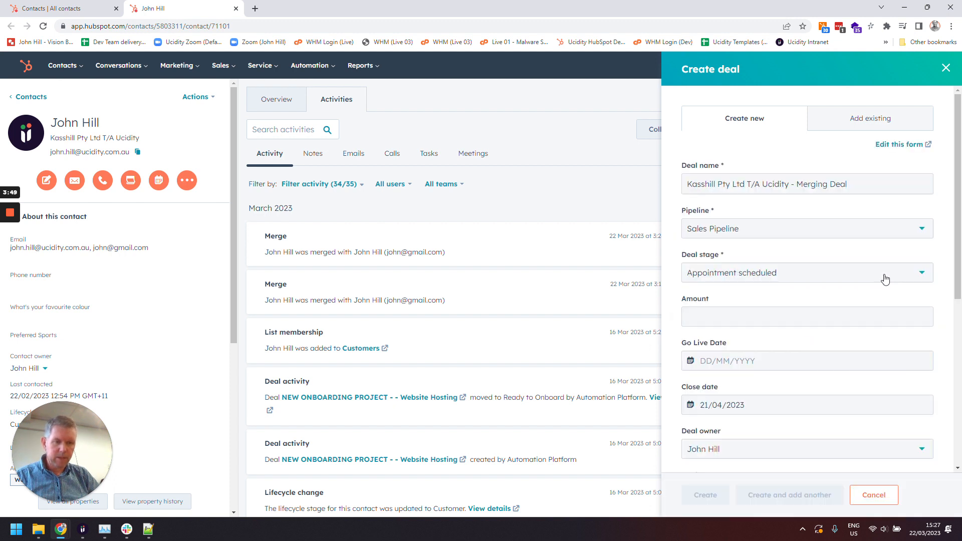
Set the timeline activity added from both the contact and the company to start from All time
scroll(947, 270, "down", 6)
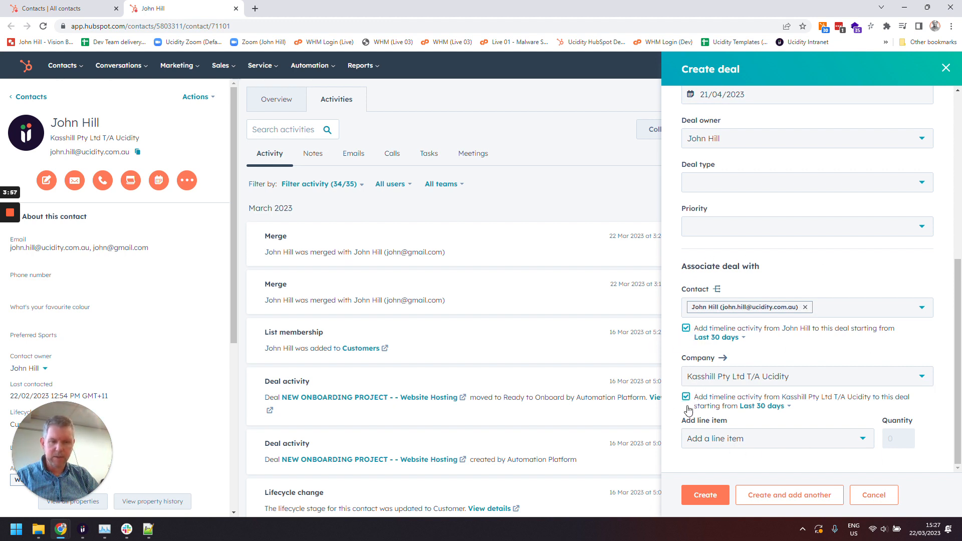
left_click(730, 339)
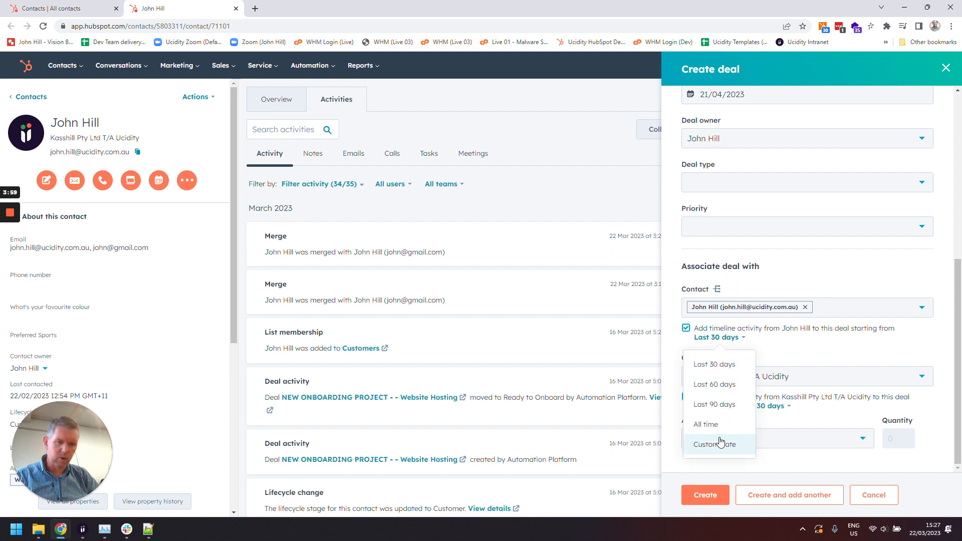
left_click(949, 348)
left_click(708, 346)
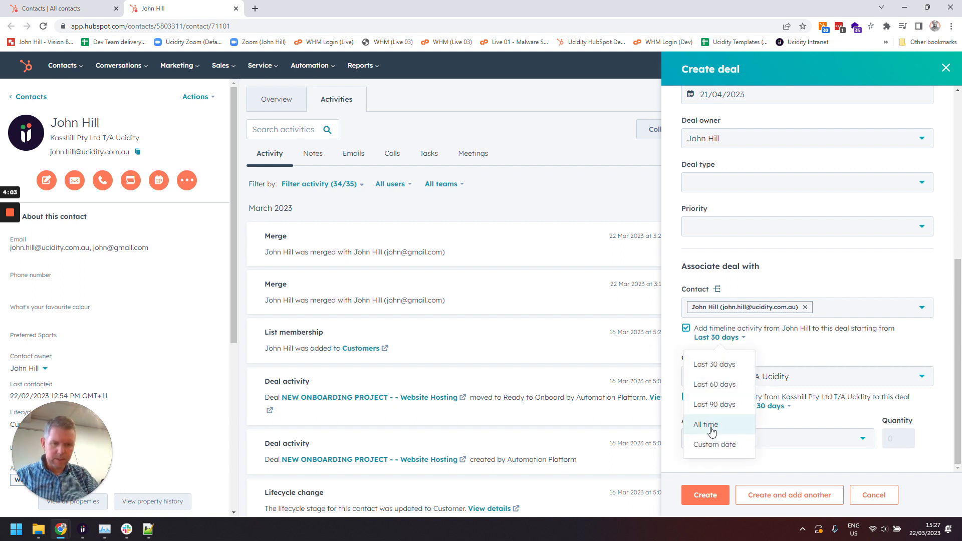
left_click(711, 425)
left_click(780, 407)
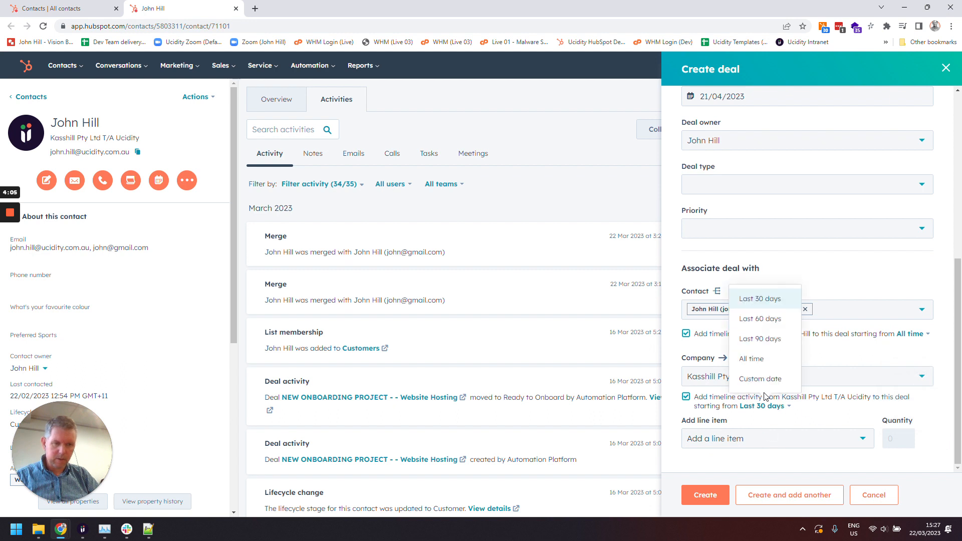
left_click(762, 365)
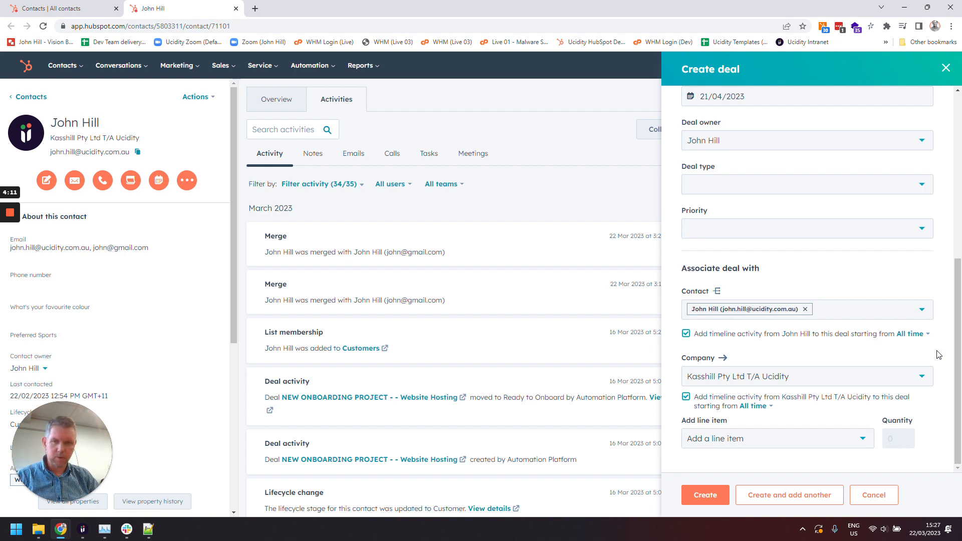
Extend the deal name to 'Kasshill Pty Ltd T/A Ucidity - Merging Deal with Activity' and create the deal
scroll(847, 354, "up", 6)
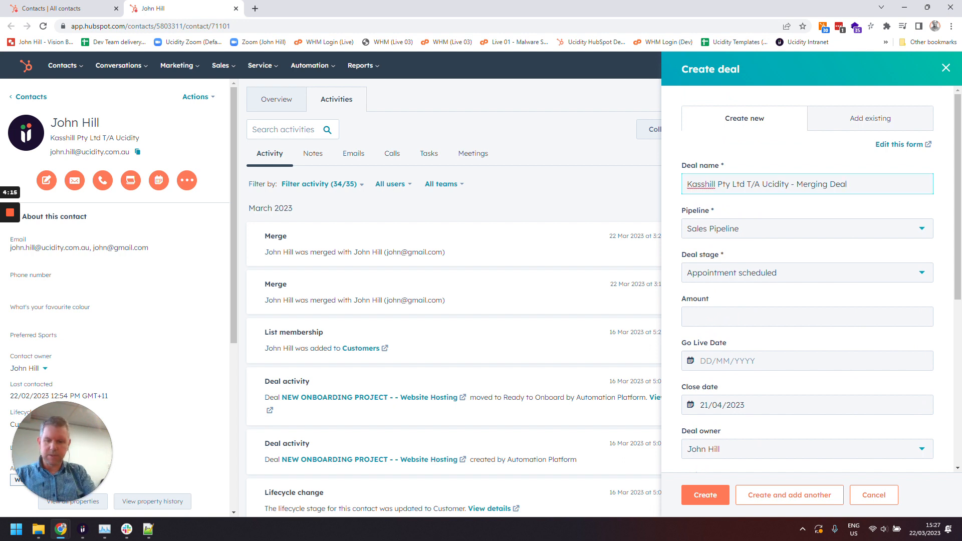
type("with Activity")
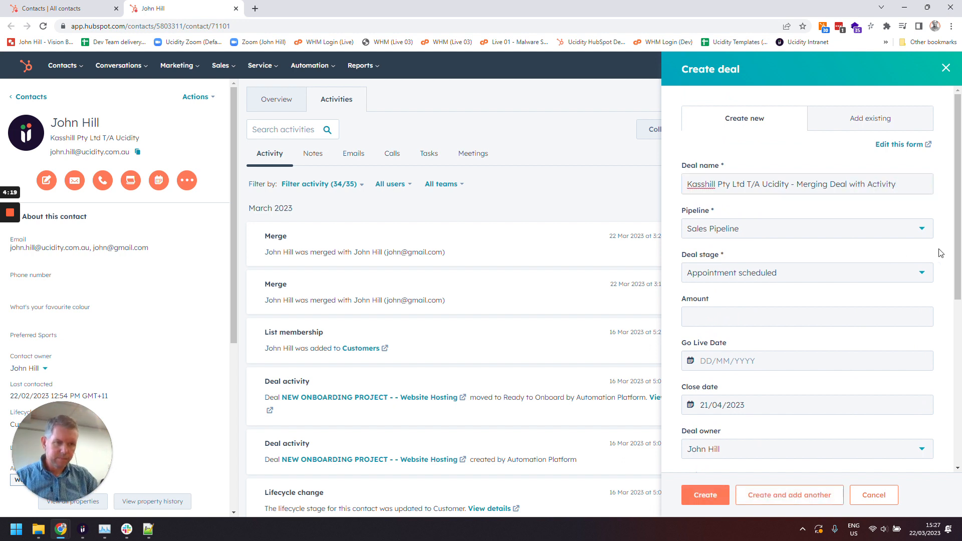
scroll(941, 254, "down", 6)
left_click(706, 495)
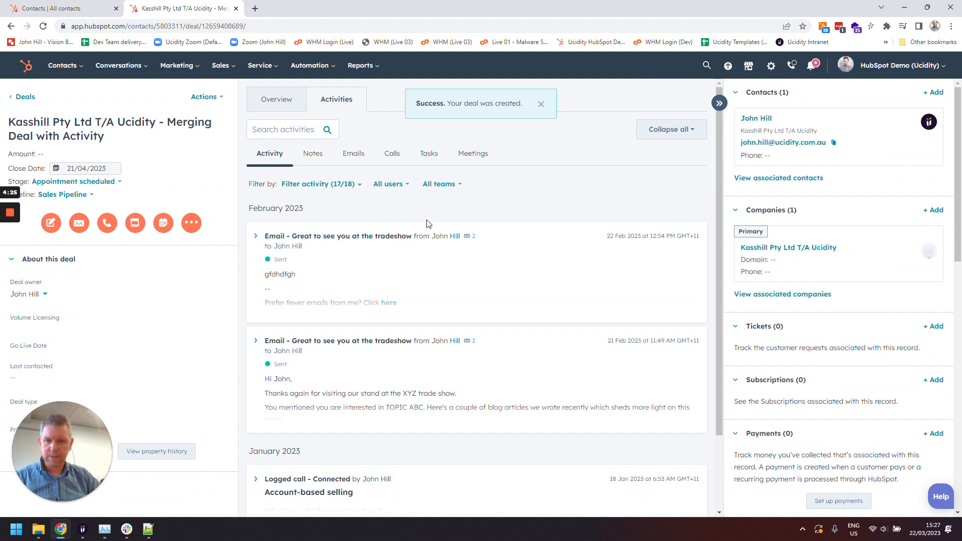
scroll(427, 222, "down", 2)
scroll(430, 387, "up", 2)
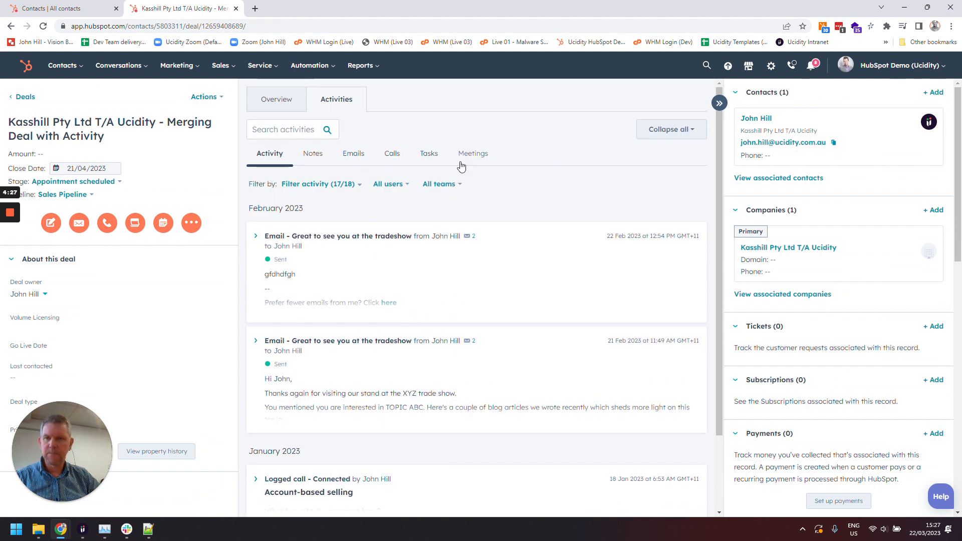
left_click(756, 118)
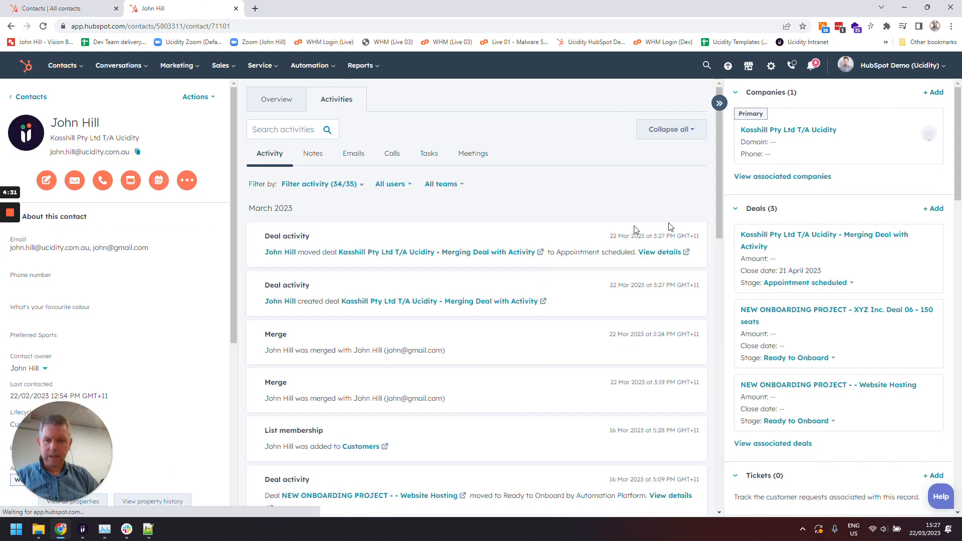
Start another deal for the contact named 'Kasshill Pty Ltd T/A Ucidity - Merging with no Activity'
left_click(933, 209)
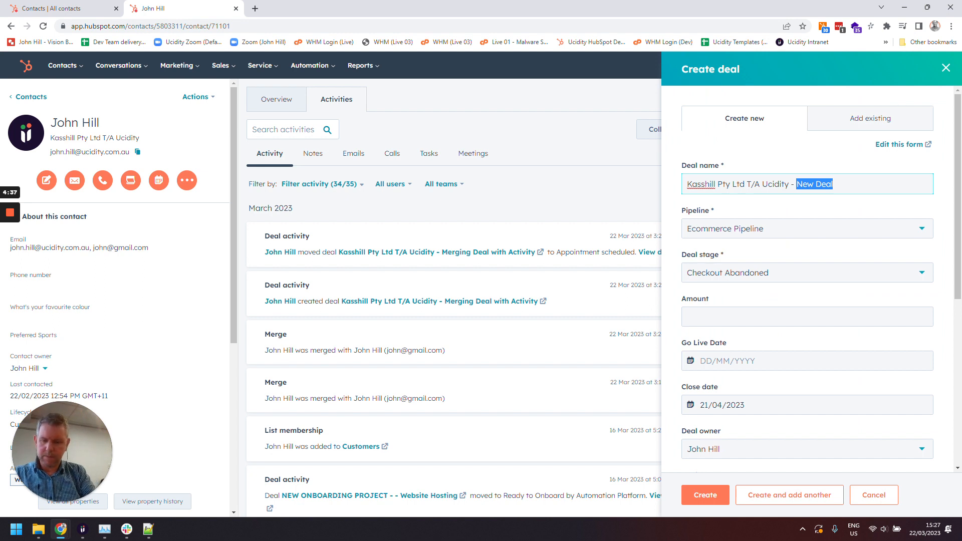
type("Merging with")
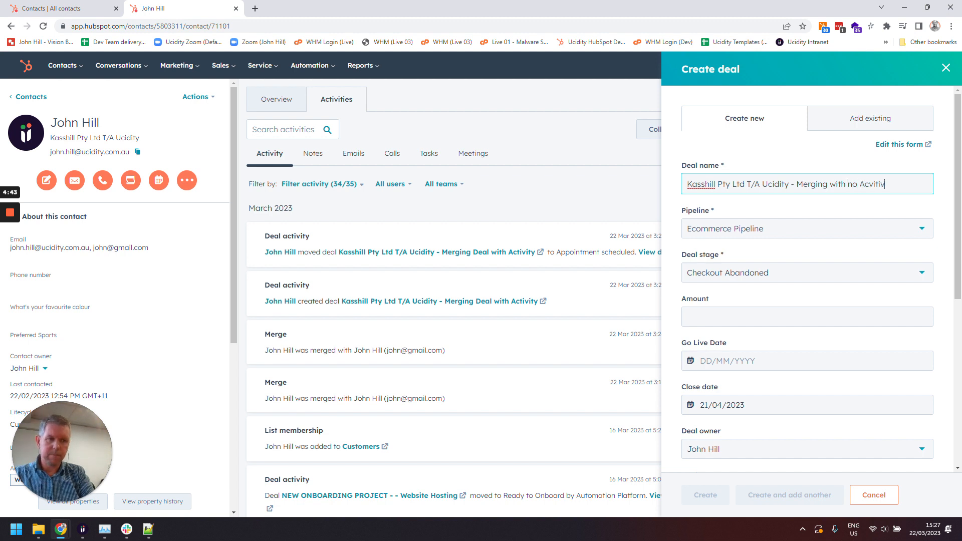
type("ity")
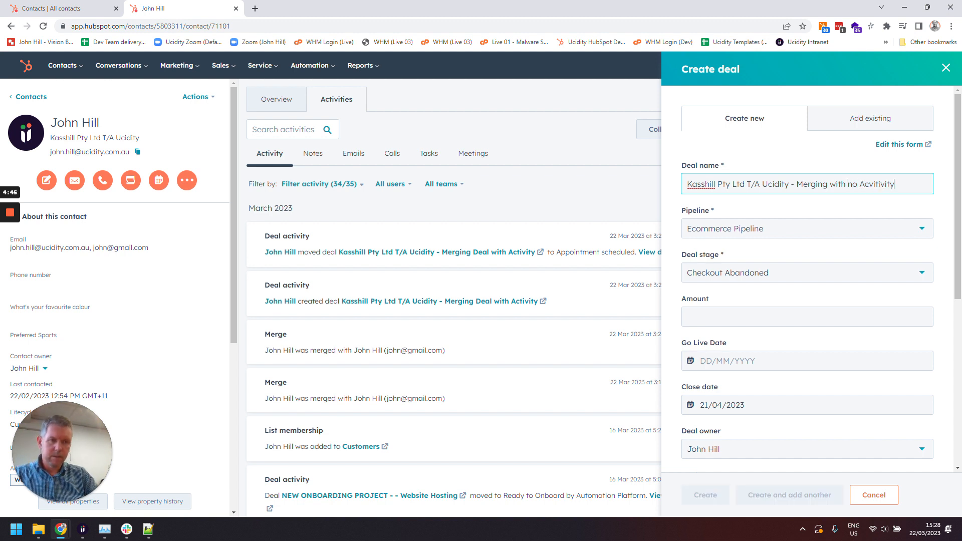
right_click(882, 185)
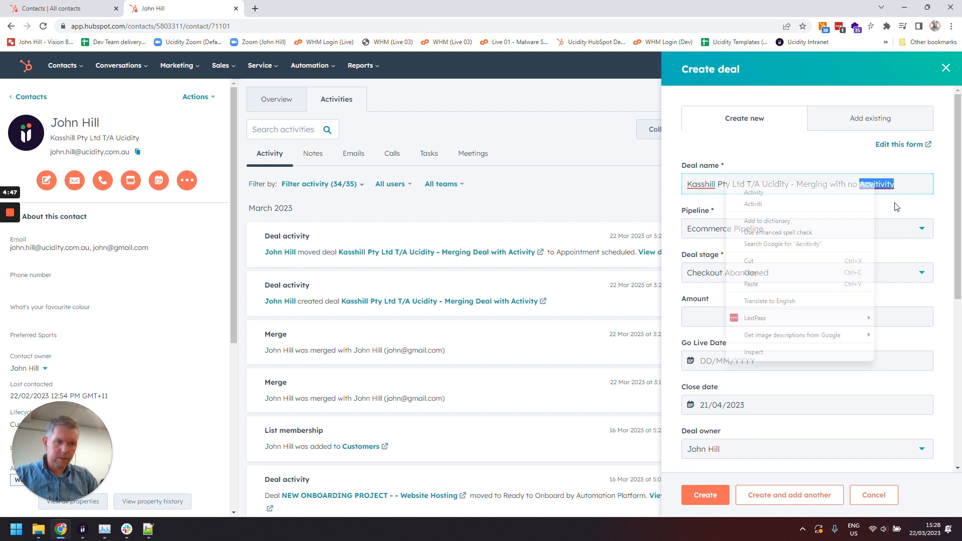
left_click(811, 197)
Turn off adding timeline activity from the contact and the company, and create the deal
scroll(935, 251, "down", 6)
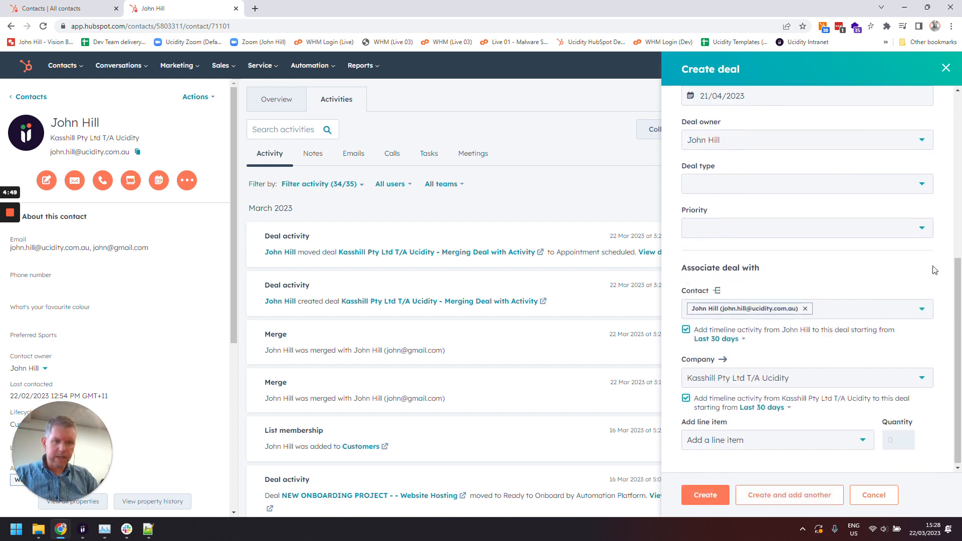
left_click(686, 329)
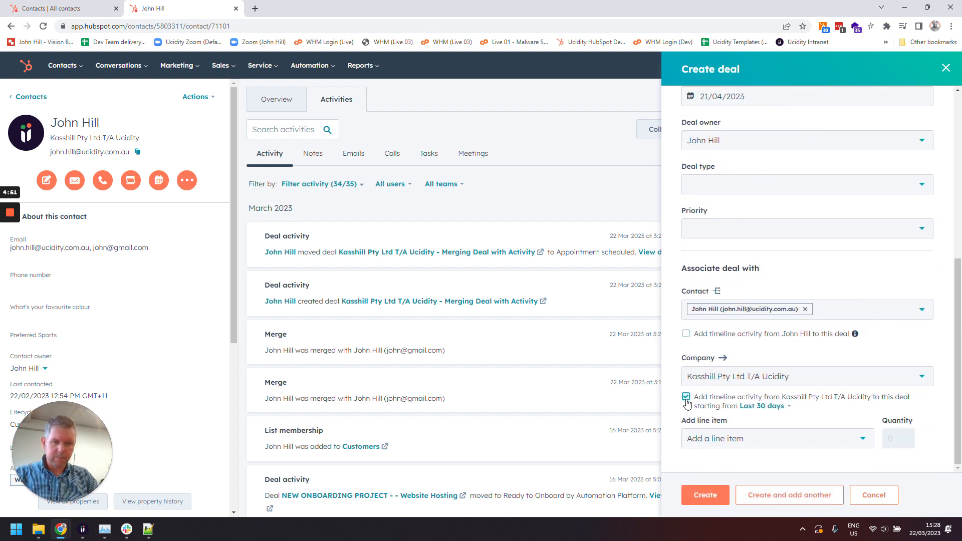
left_click(687, 400)
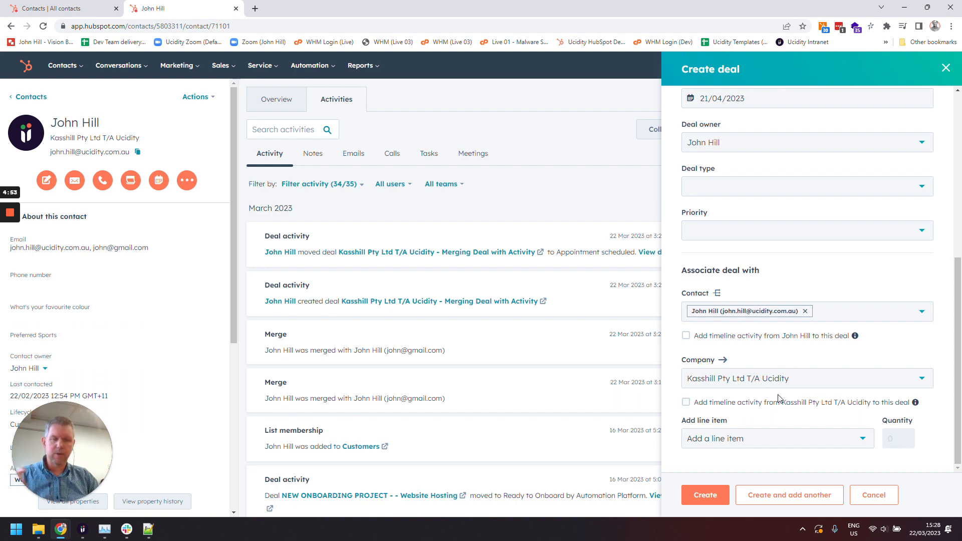
left_click(707, 496)
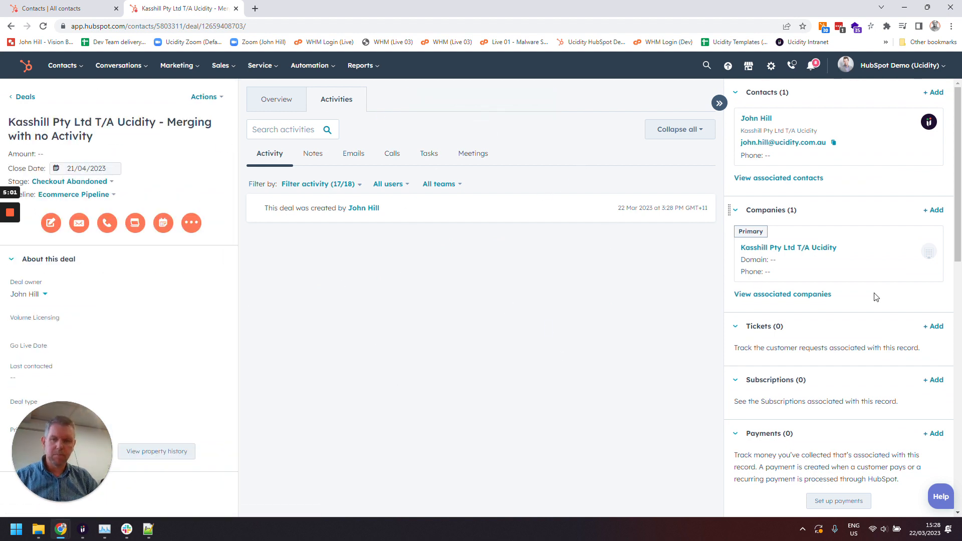
scroll(838, 388, "down", 5)
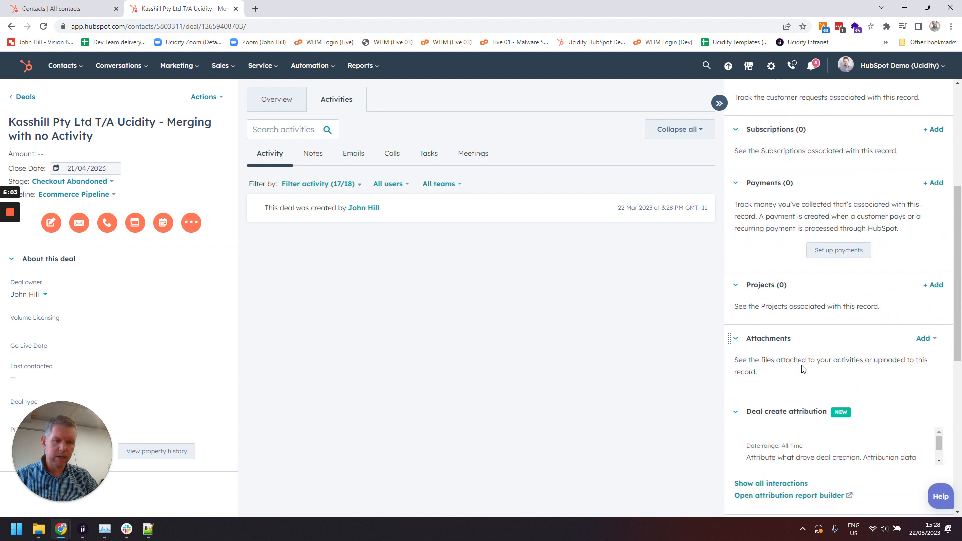
scroll(862, 405, "down", 5)
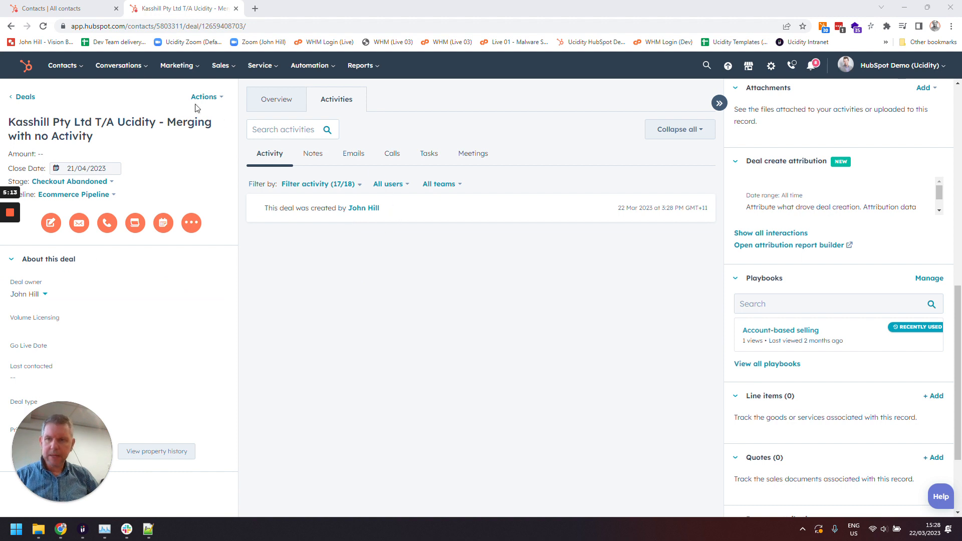
left_click(85, 6)
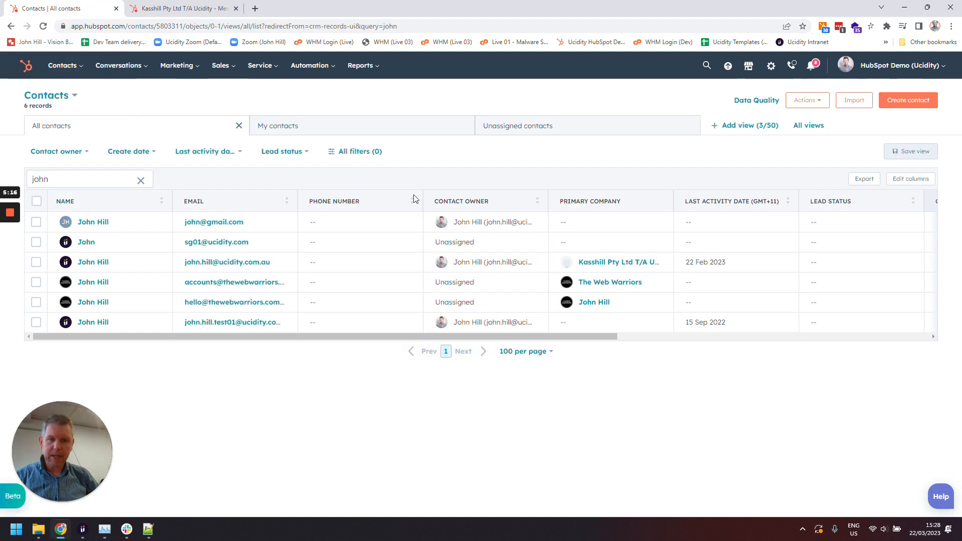
right_click(102, 264)
left_click(126, 271)
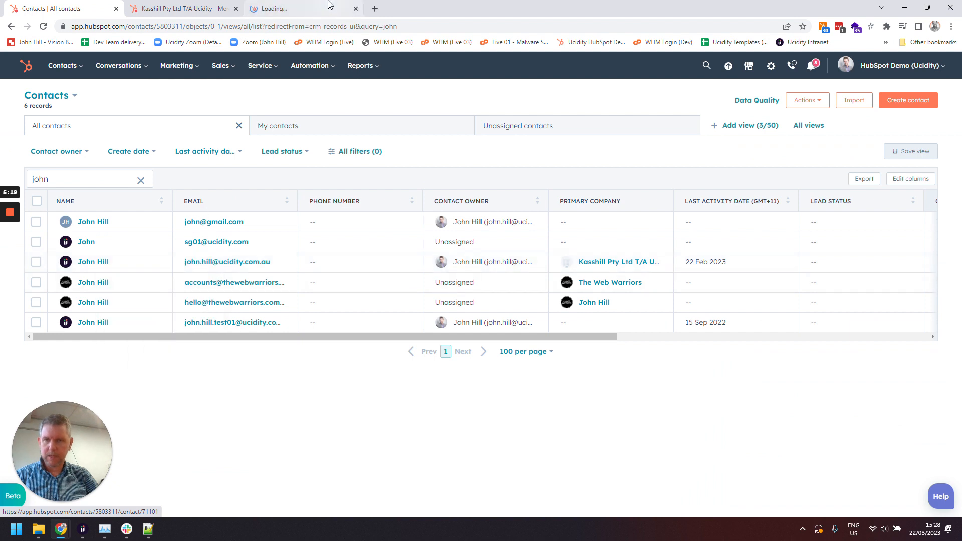
left_click(242, 7)
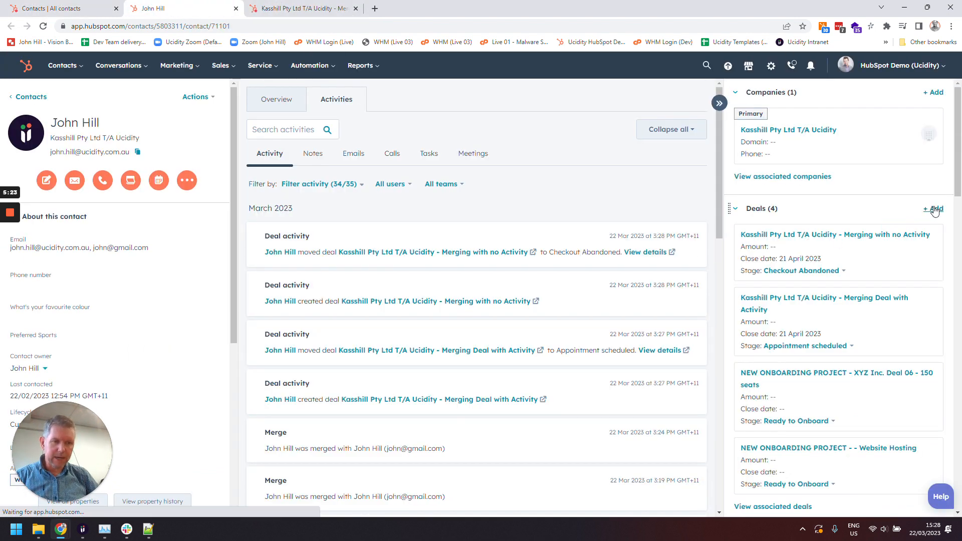
Copy the name of the 'Kasshill Pty Ltd T/A Ucidity - Merging with no Activity' deal from the contact's deals list
mouse_move(936, 240)
left_click_drag(933, 237, 739, 240)
key("ctrl+c")
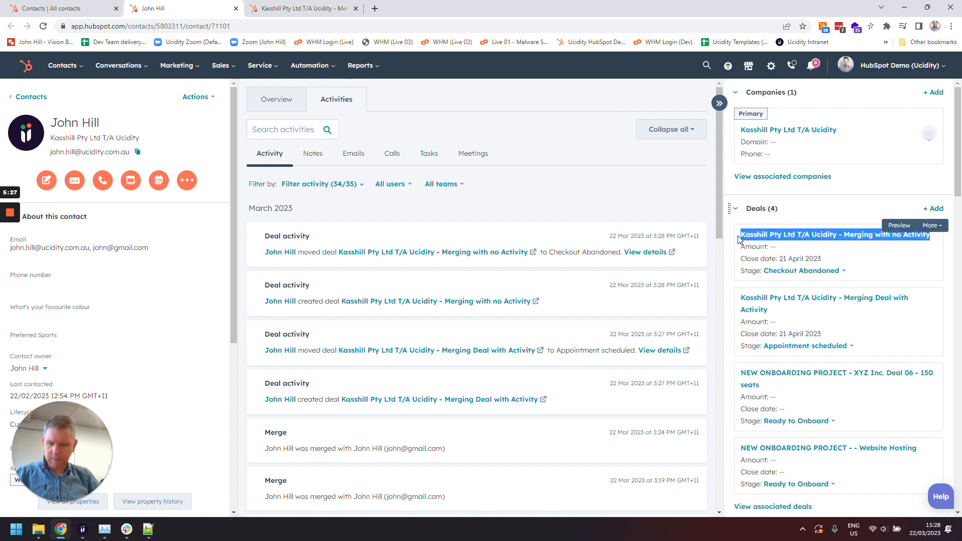
left_click(864, 211)
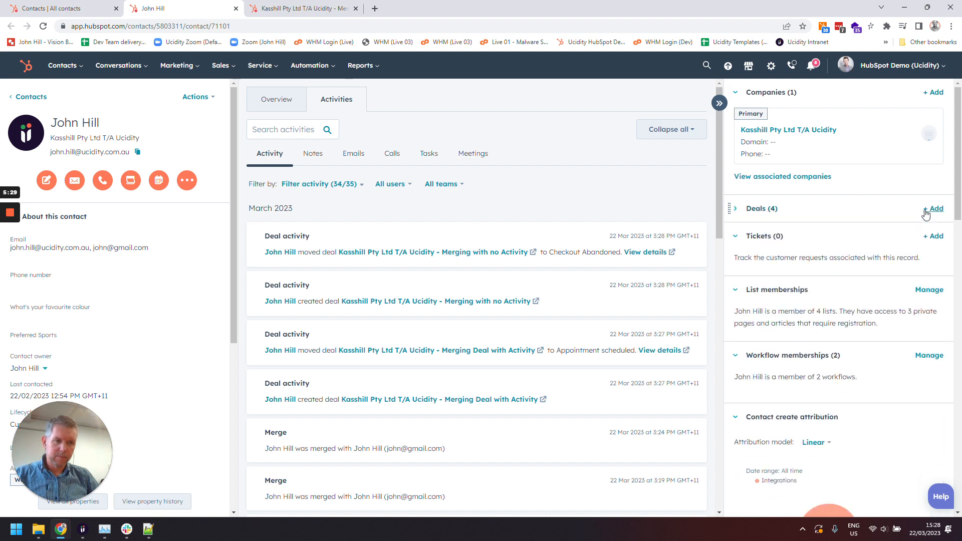
left_click(740, 215)
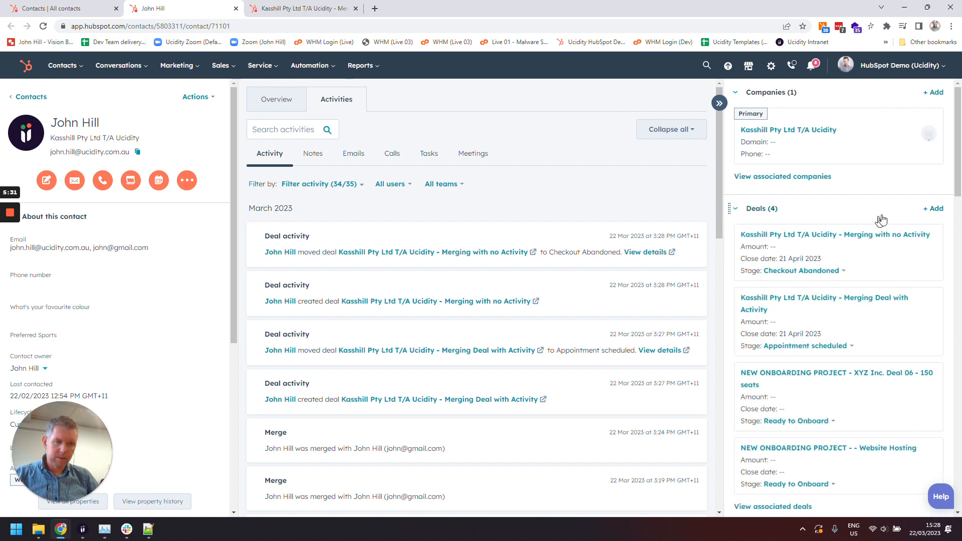
Start a new deal for the contact named 'Kasshill Pty Ltd T/A Ucidity - Merging with no Activity (with Activity)'
left_click(935, 211)
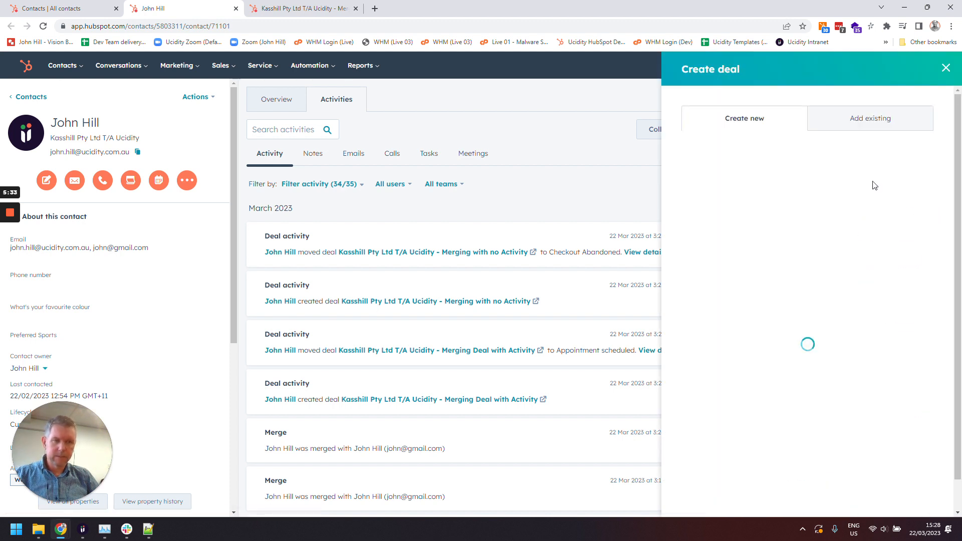
left_click_drag(842, 185, 684, 185)
key("ctrl+v")
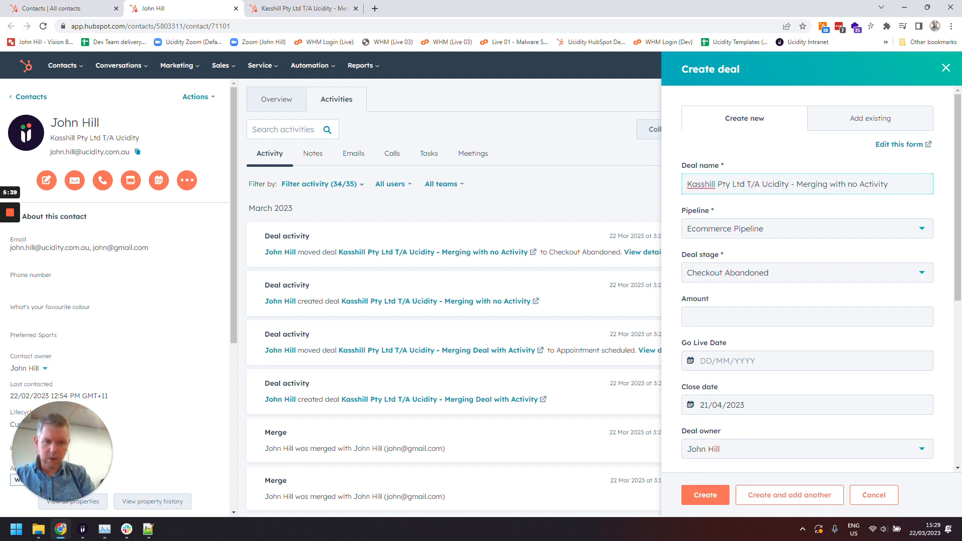
type("(")
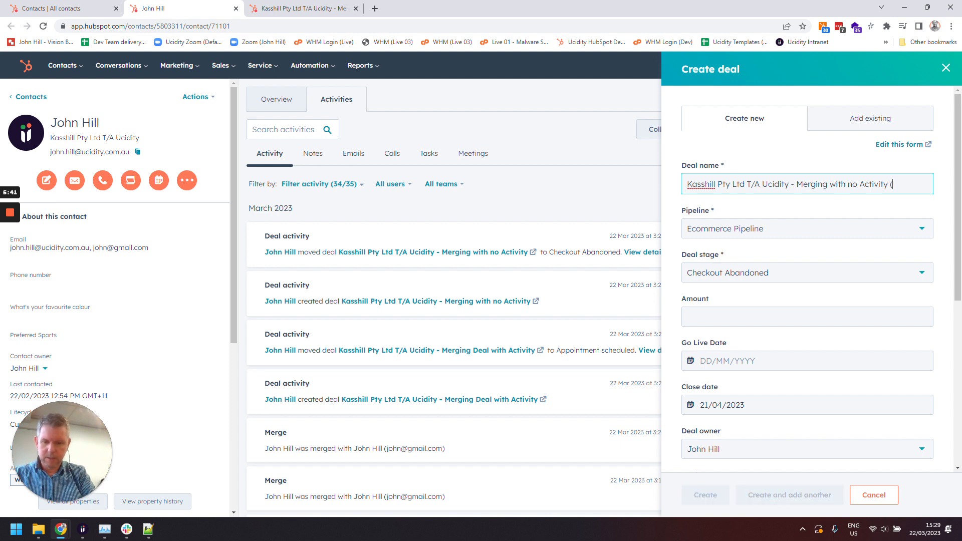
type("with Ac")
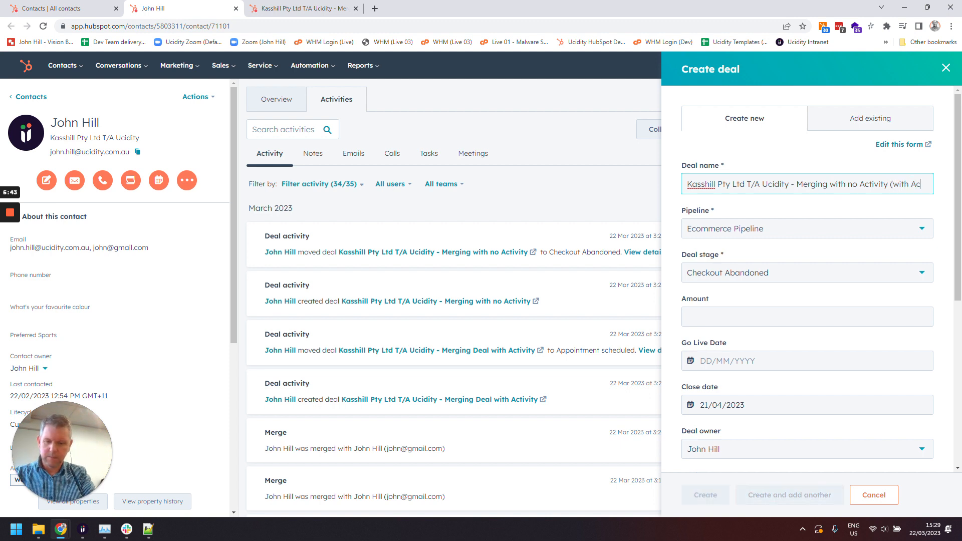
type("tivity")
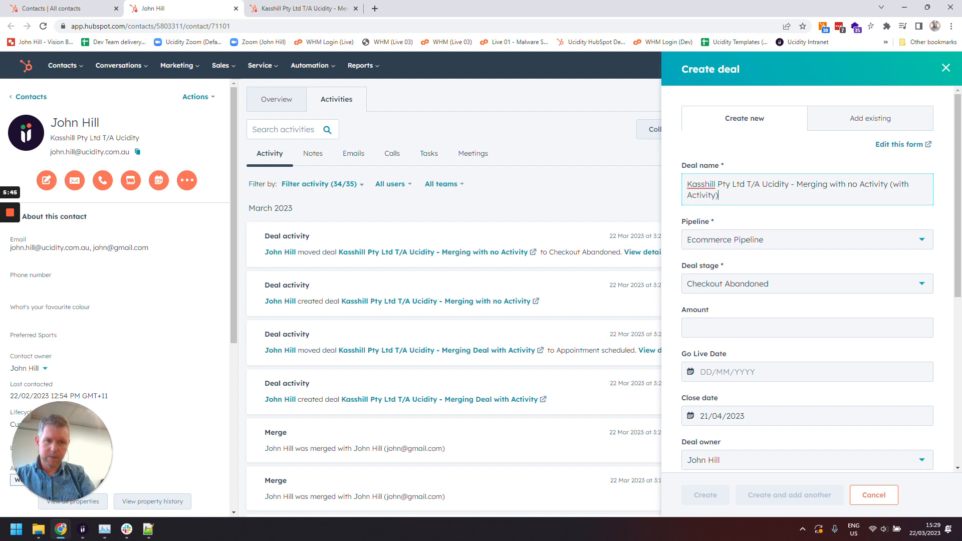
Turn on timeline activity from the contact and the company, both starting from All time, and create the deal
scroll(913, 301, "down", 6)
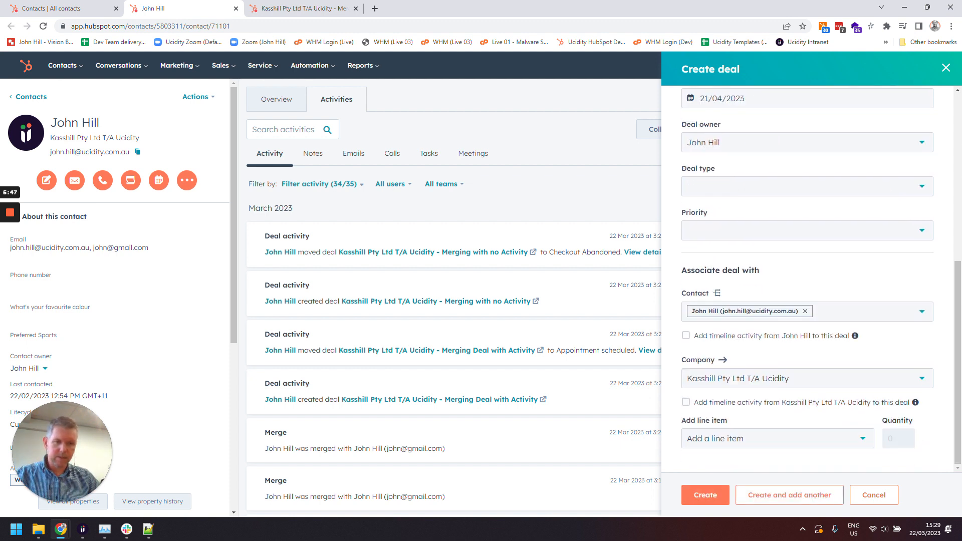
left_click(687, 335)
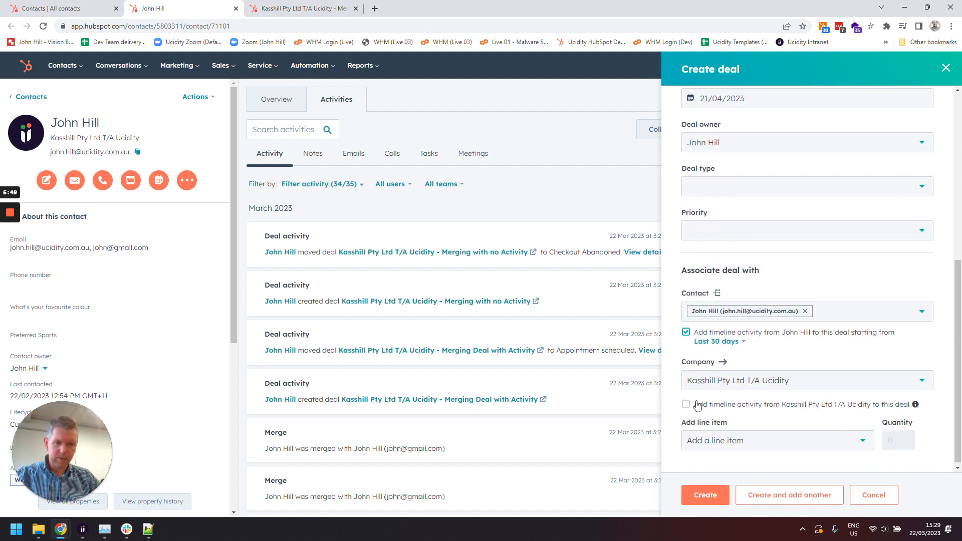
left_click(686, 402)
left_click(728, 342)
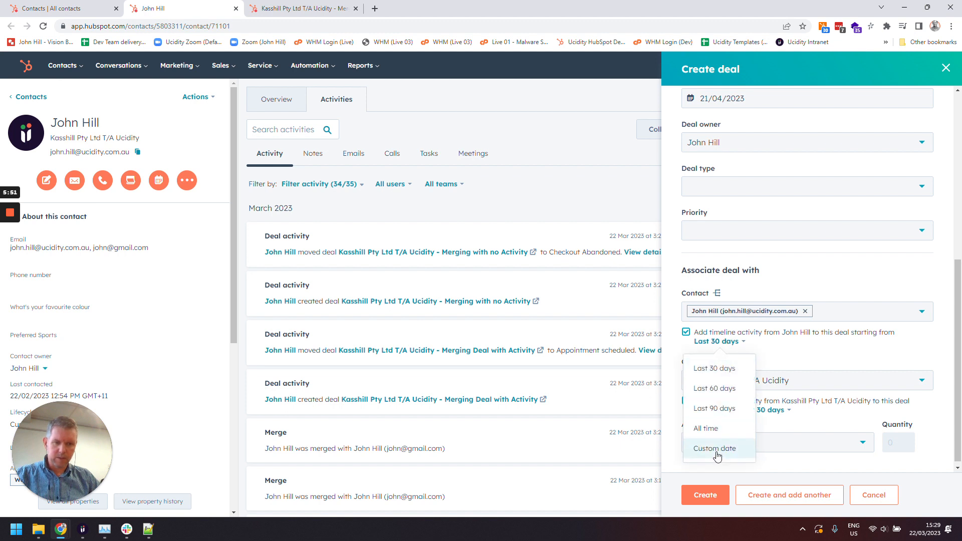
left_click(707, 427)
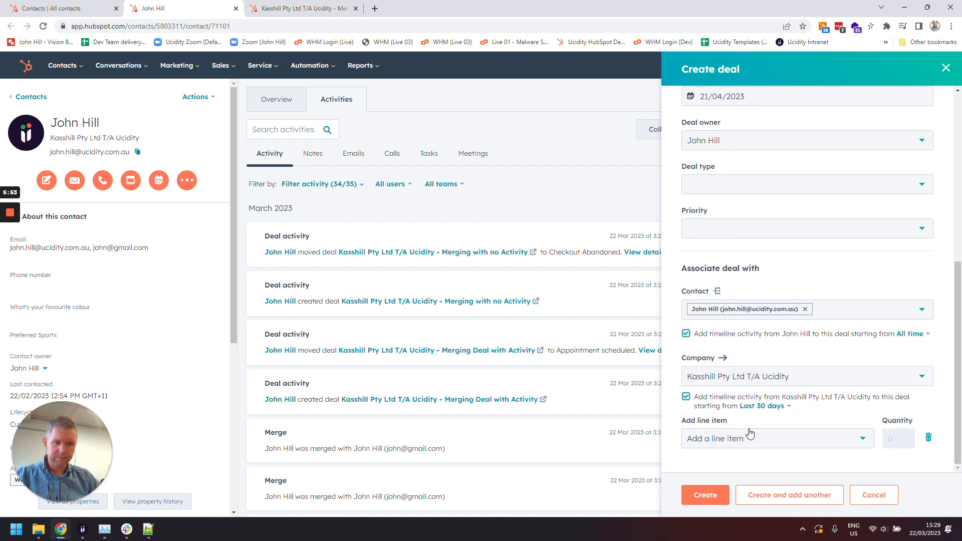
left_click(758, 406)
left_click(752, 359)
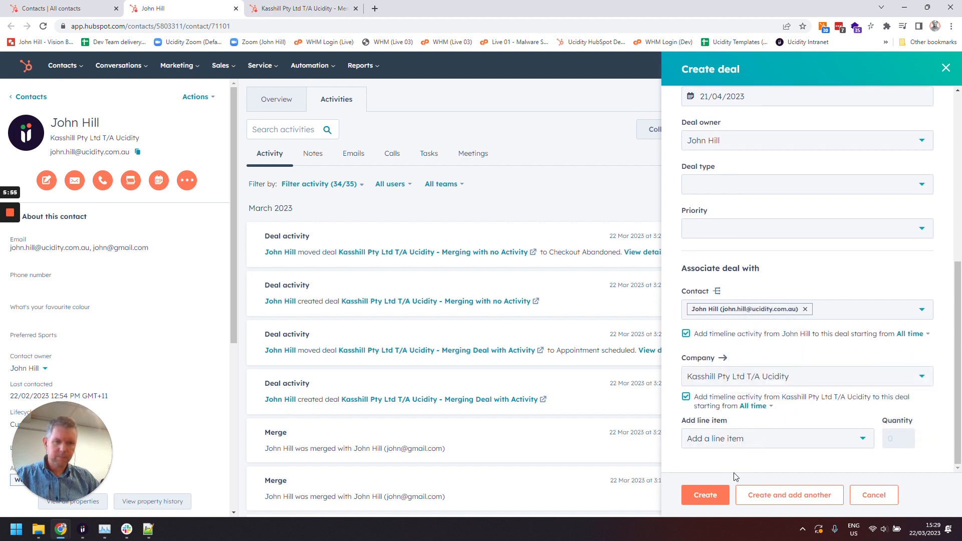
left_click(713, 497)
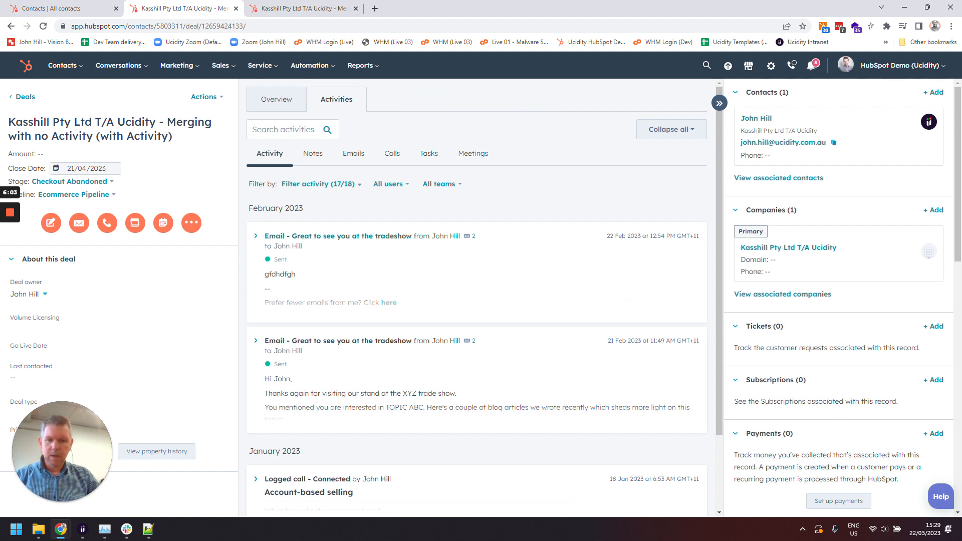
Open the merge dialog for the new '(with Activity)' deal
mouse_move(8, 217)
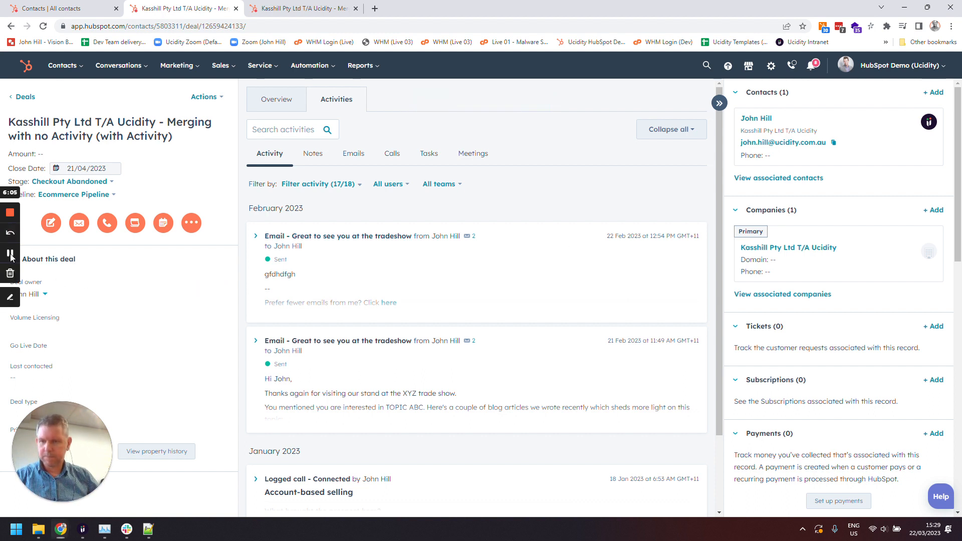
left_click(213, 98)
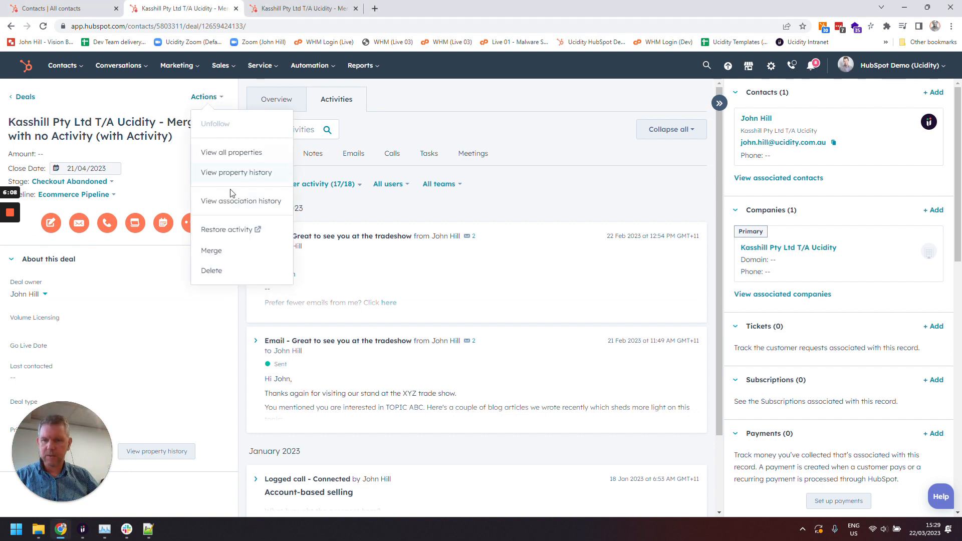
left_click(221, 256)
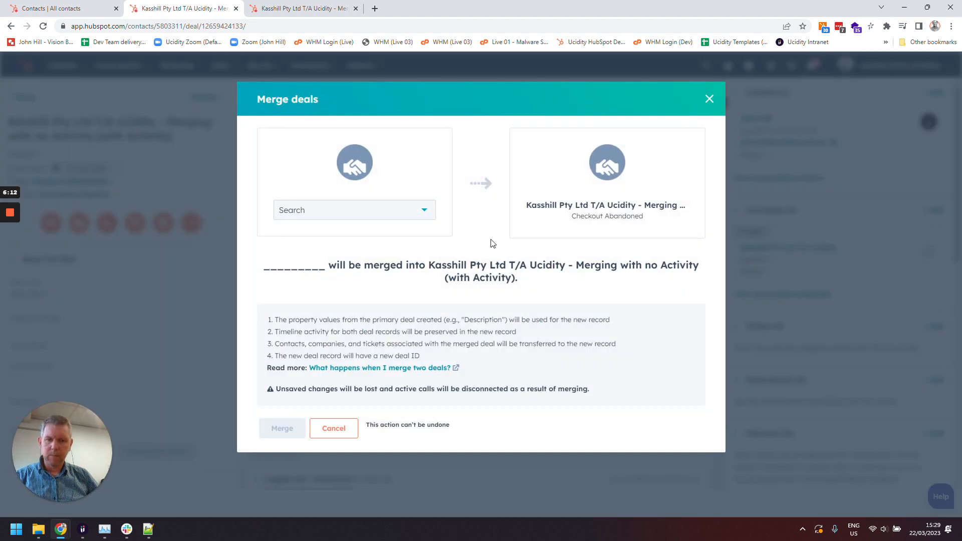
Review the 'Merging with no Activity' deal in the other tab and return to the merge dialog
left_click(328, 7)
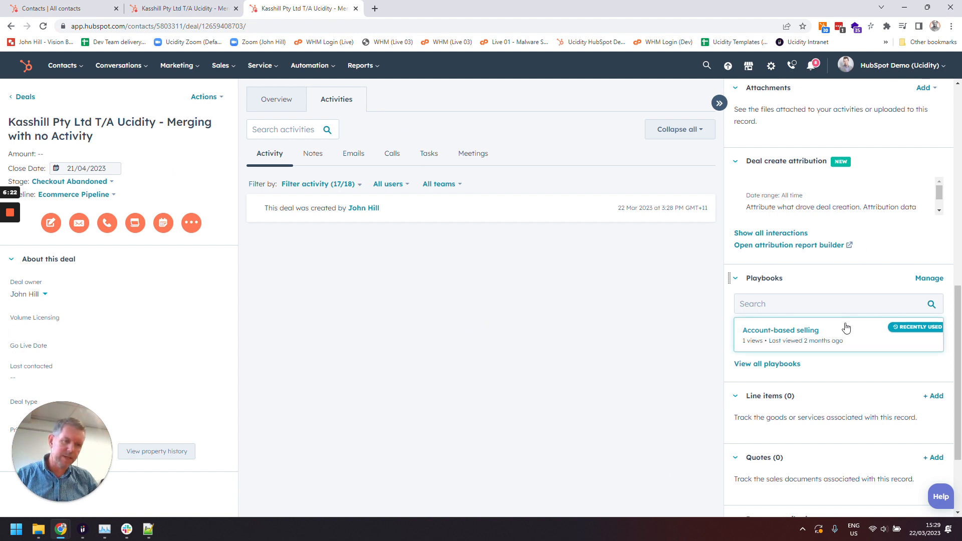
scroll(846, 329, "down", 2)
scroll(846, 329, "up", 5)
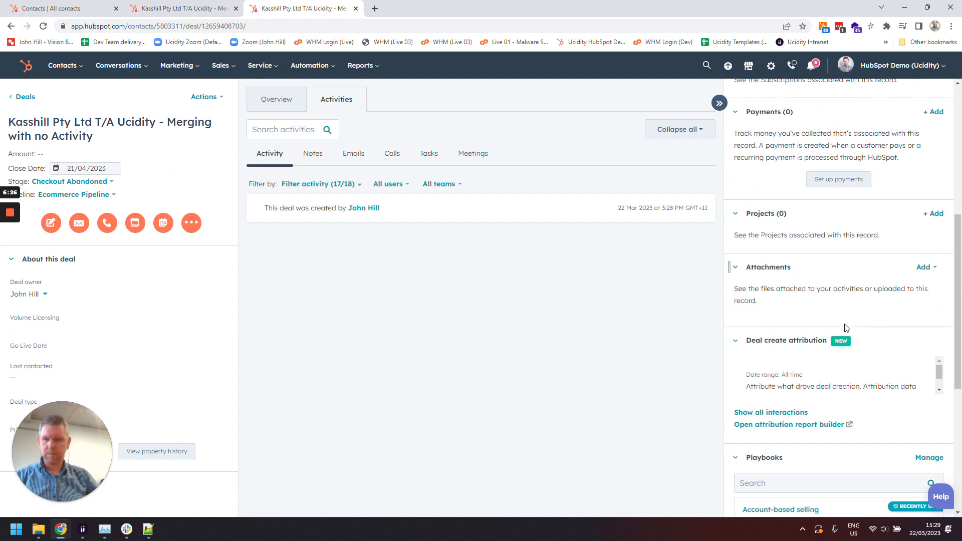
left_click(195, 10)
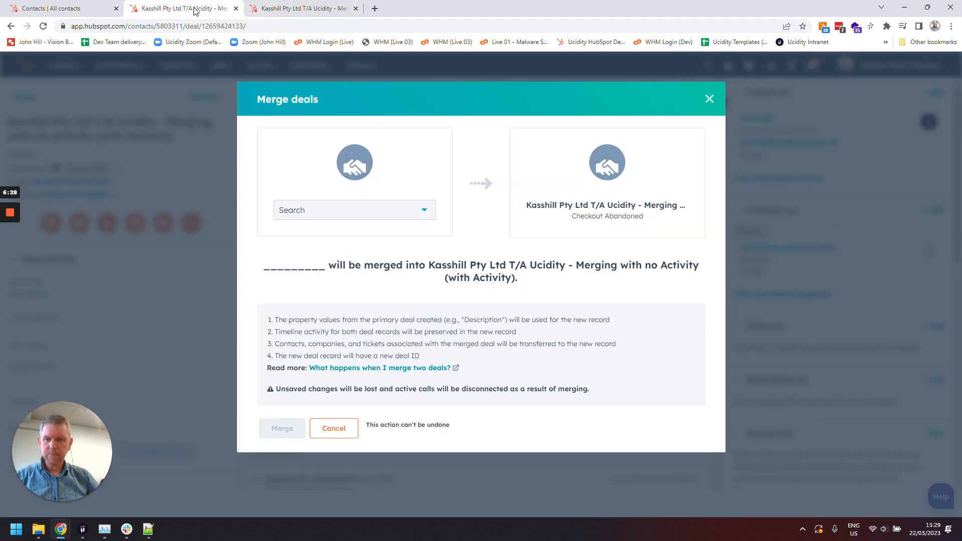
Merge the 'Kasshill Pty Ltd T/A Ucidity - Merging with no Activity' deal into the '(with Activity)' deal
left_click(423, 211)
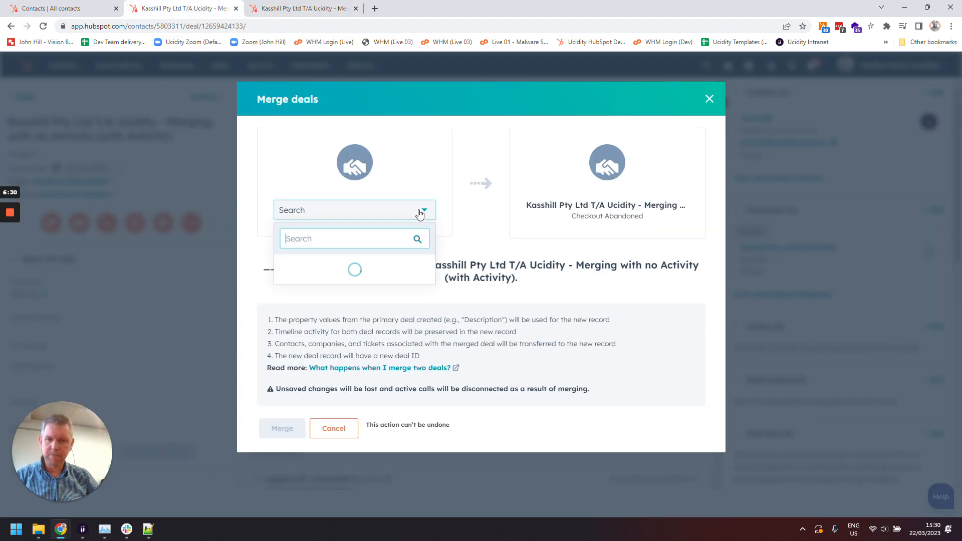
type("Ucidity - Merging with no Activity")
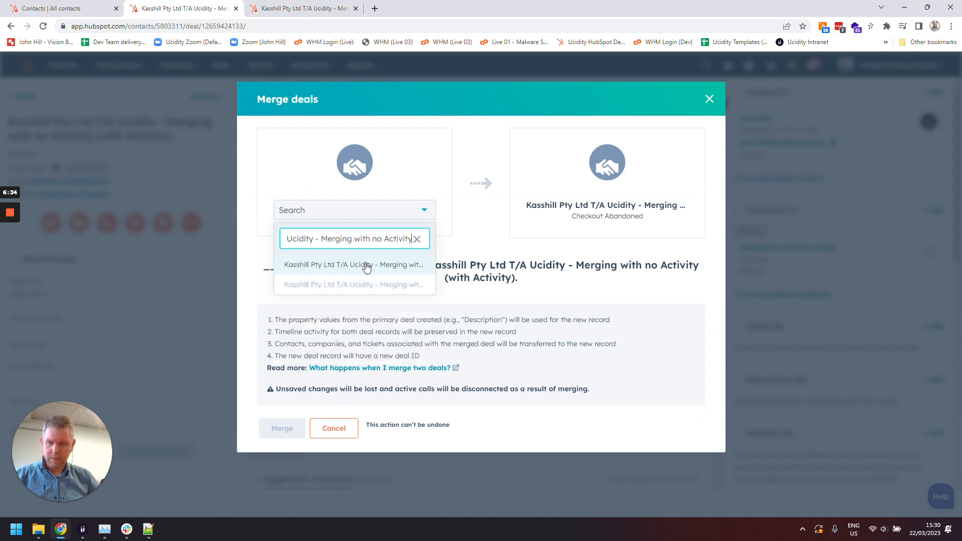
left_click(366, 265)
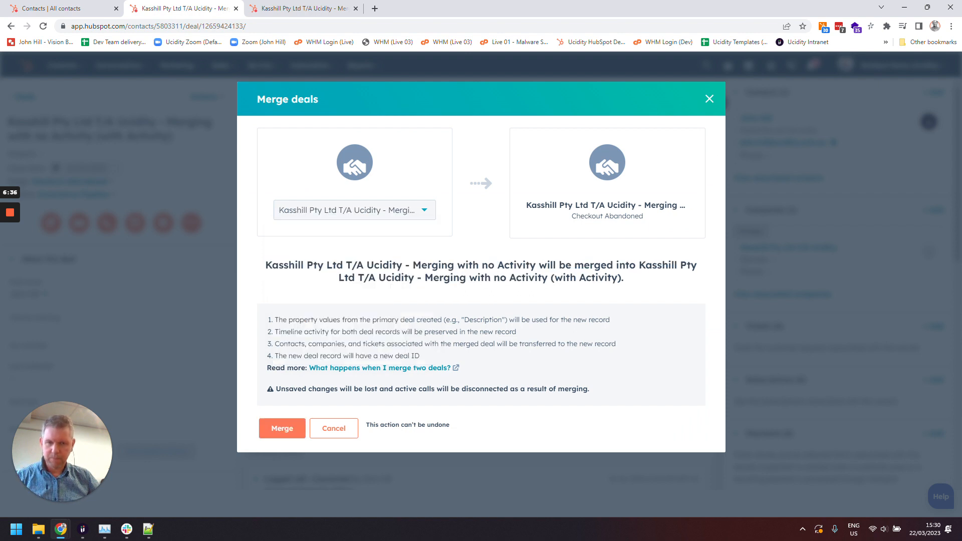
left_click(282, 429)
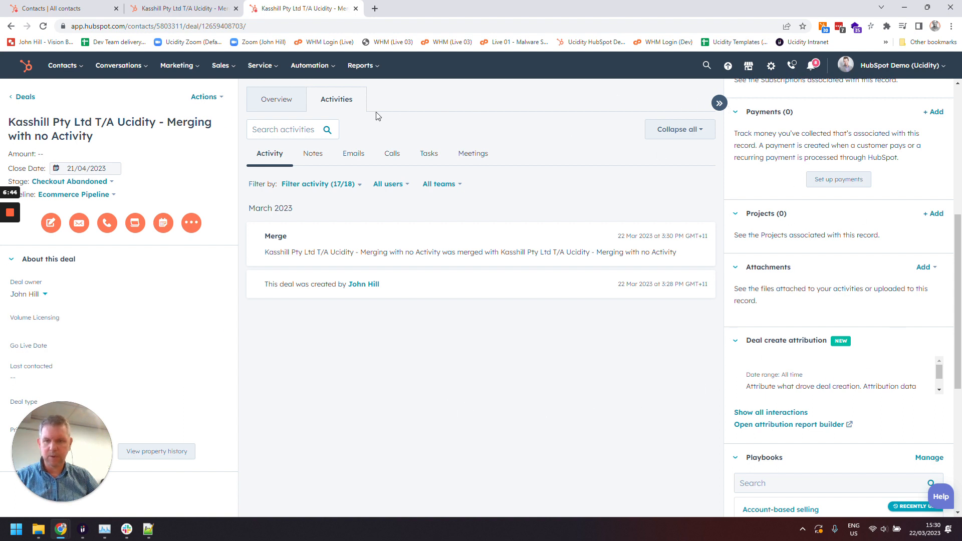
Review the merged deal's activity timeline in the other tab
key("ctrl+shift+Tab")
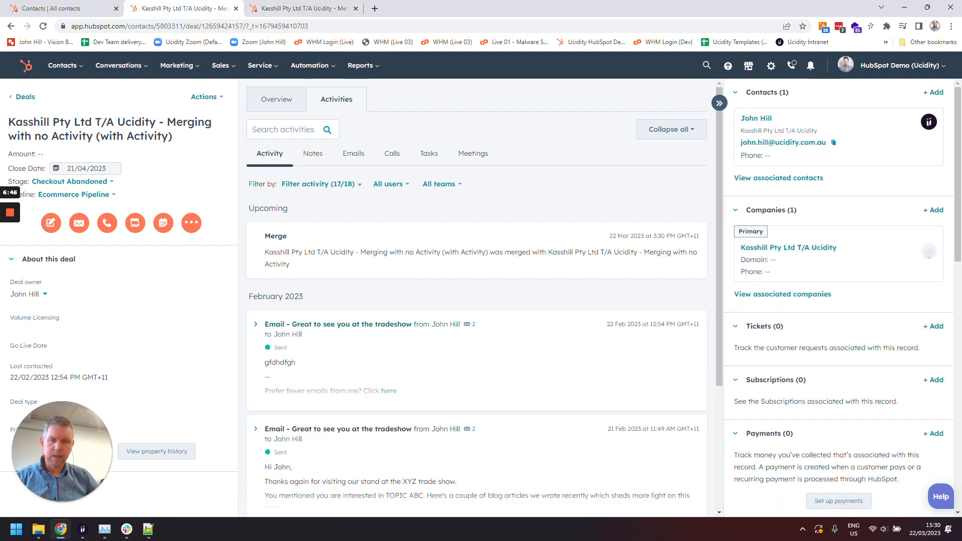
scroll(498, 278, "down", 4)
scroll(494, 279, "up", 4)
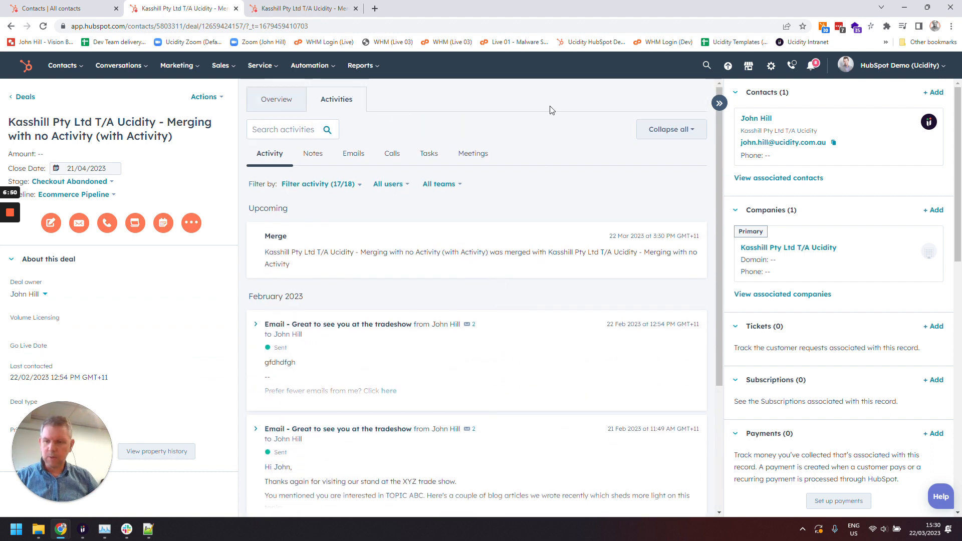